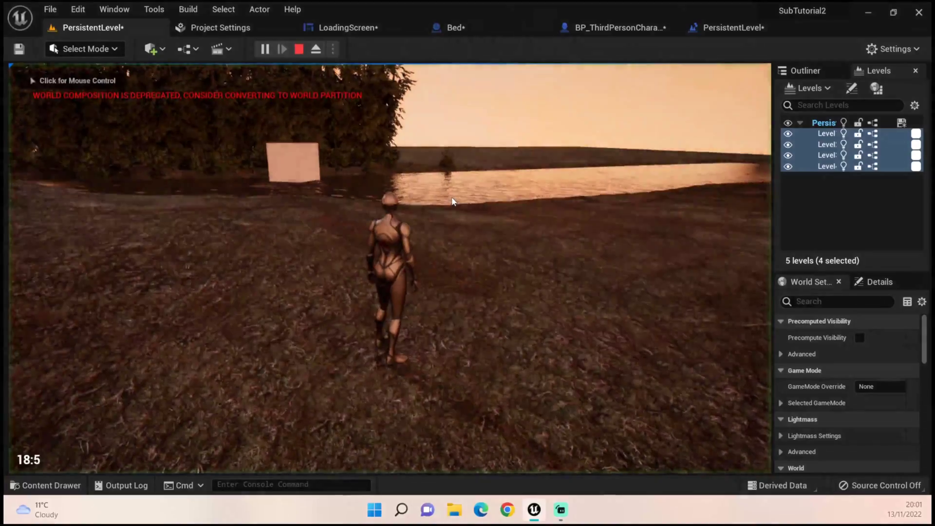
In the running game, press E to trigger the Skipping Night loading screen.
click(453, 200)
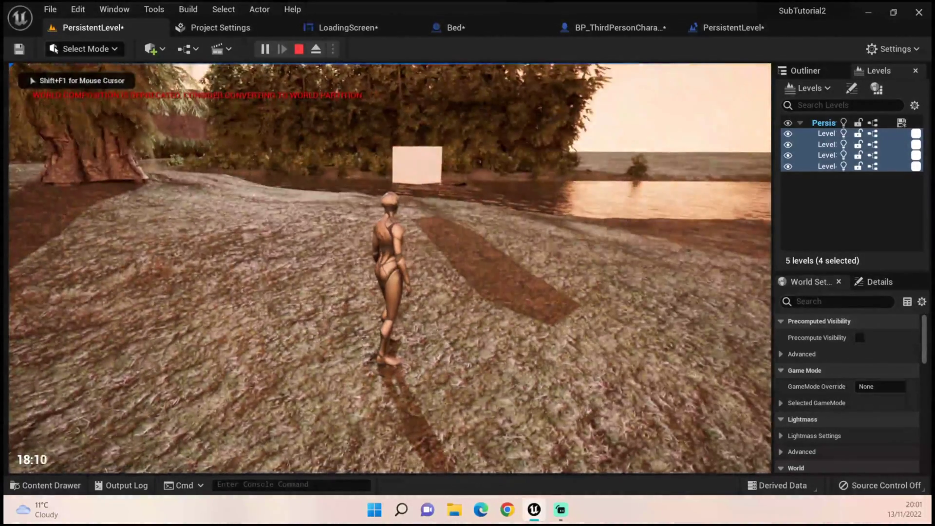
key(e)
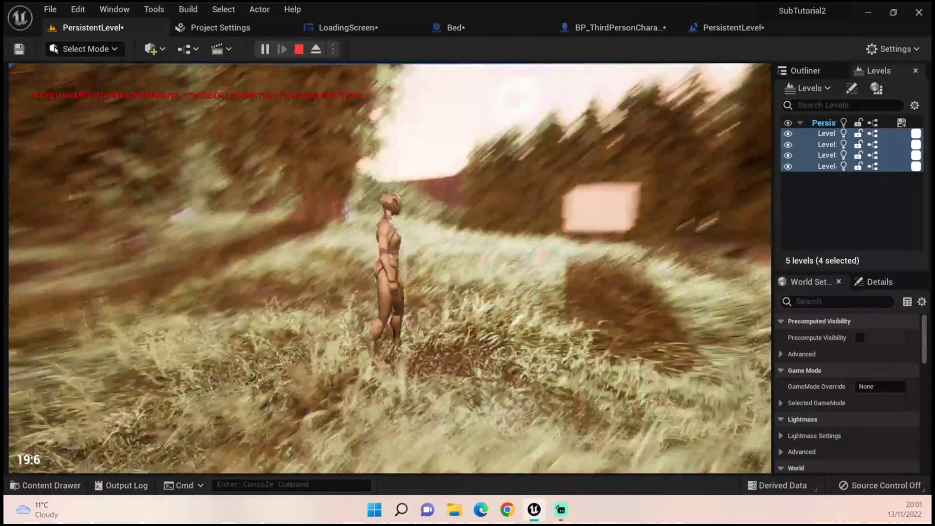
Stop the play session and open the Animations drawer in the LoadingScreen widget's Designer.
key(Escape)
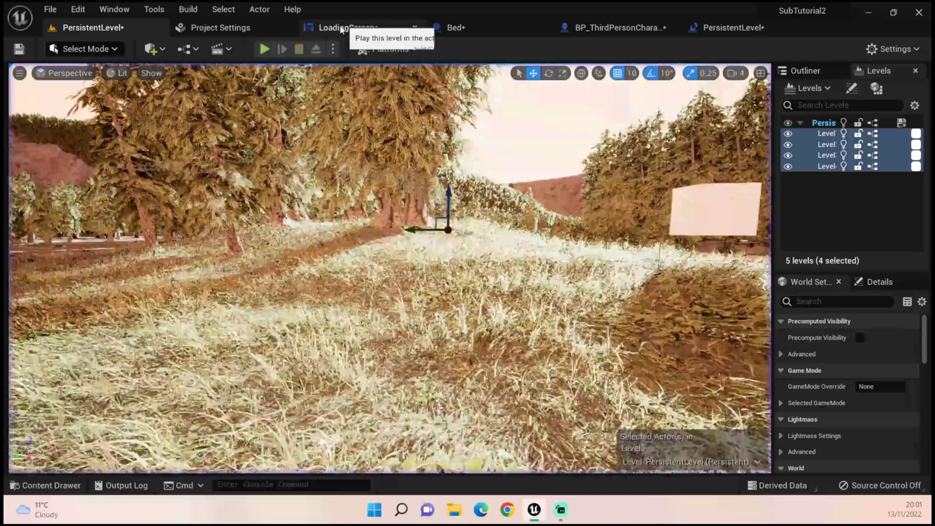
click(342, 28)
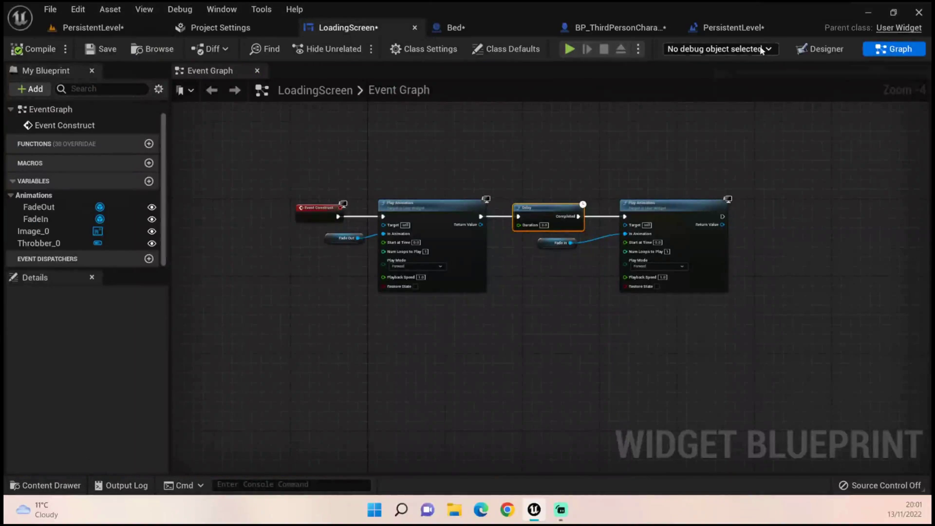
click(820, 49)
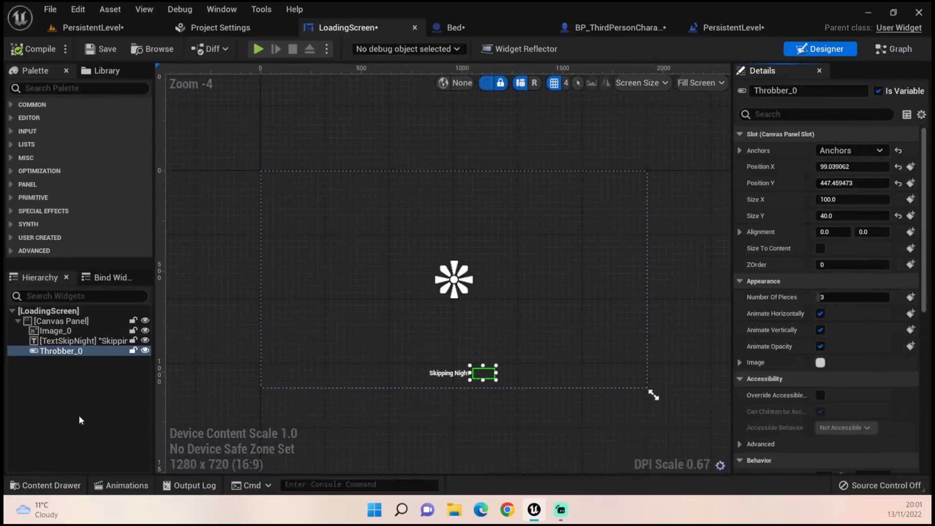
click(123, 485)
Create a new animation named FadeIn1 and select it for editing.
click(74, 287)
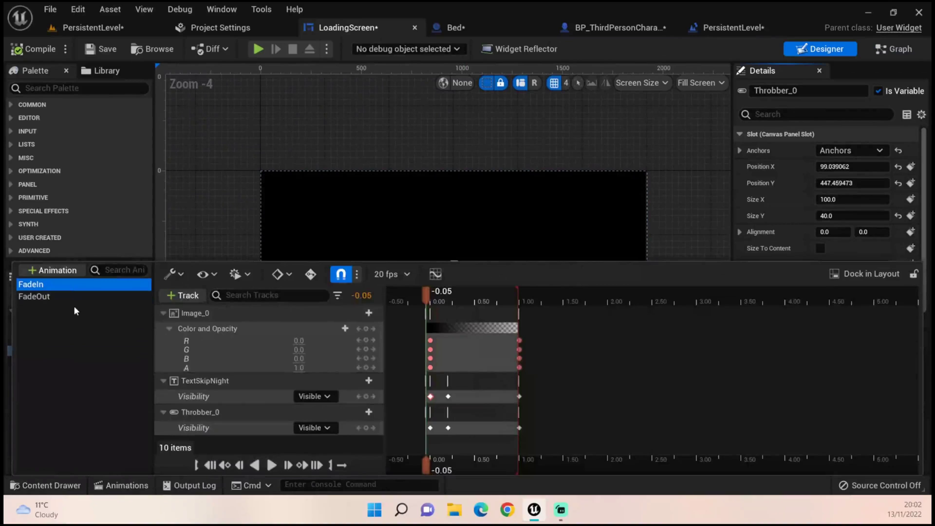
click(74, 306)
click(53, 271)
text(FadeIn1)
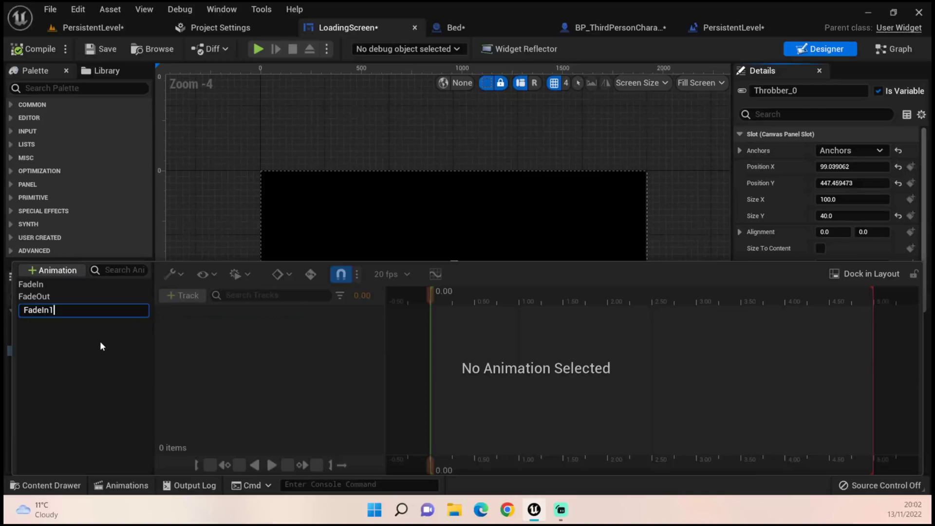
key(Return)
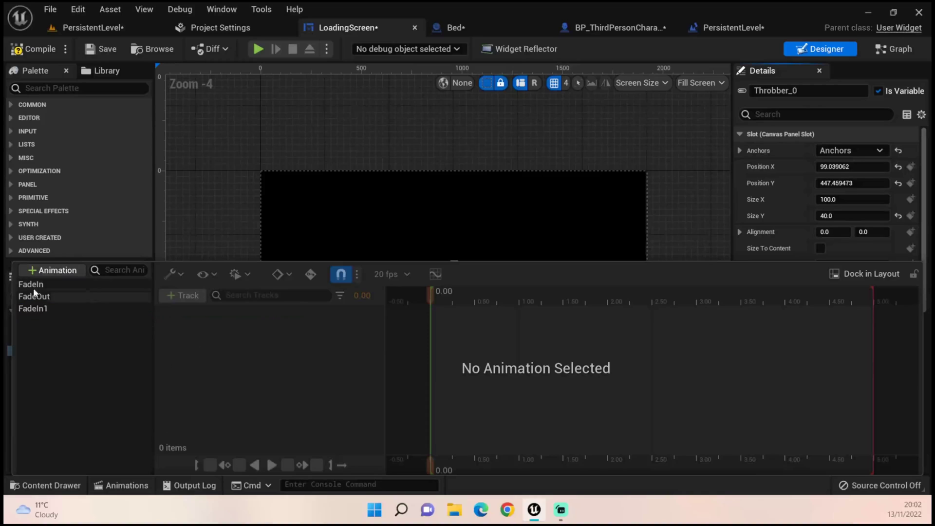
click(48, 309)
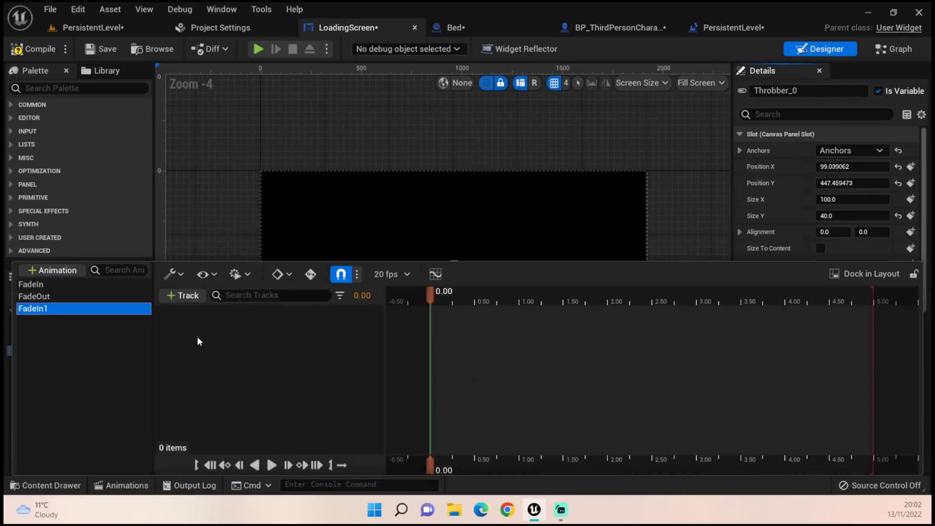
Add Image_0, TextSkipNight and Throbber_0 tracks to FadeIn1 from All Named Widgets.
click(180, 296)
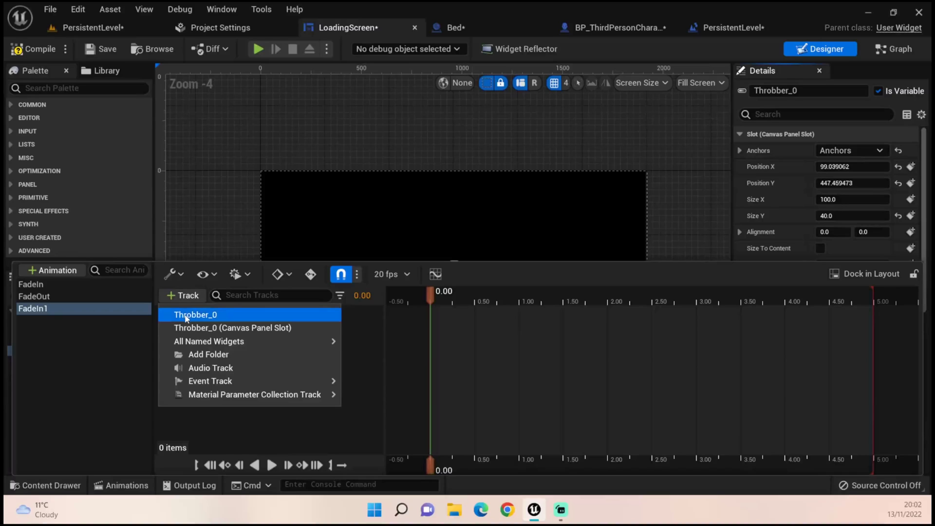
mouse_move(250, 341)
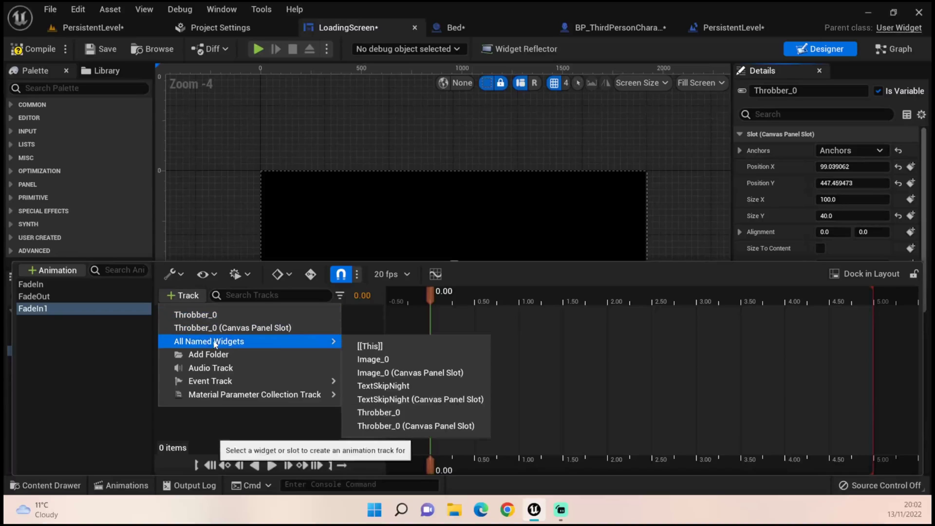
click(402, 359)
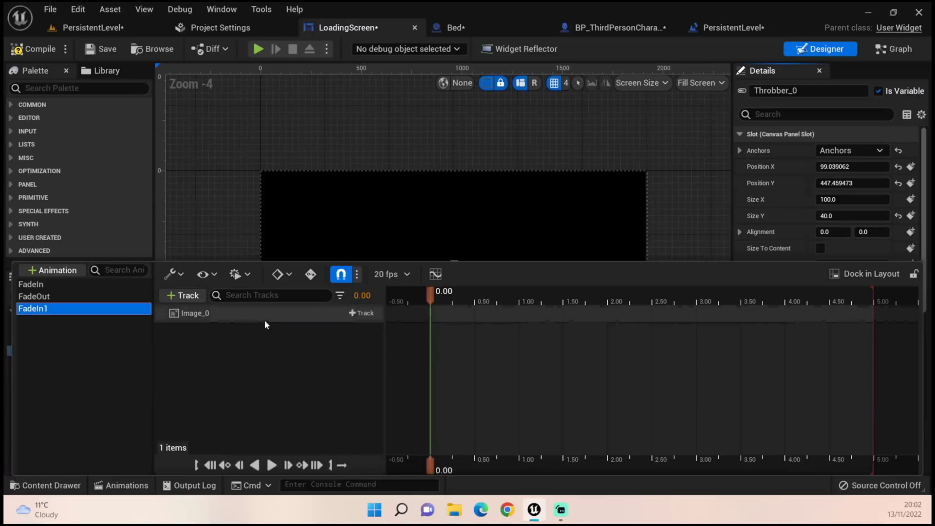
click(186, 298)
mouse_move(238, 343)
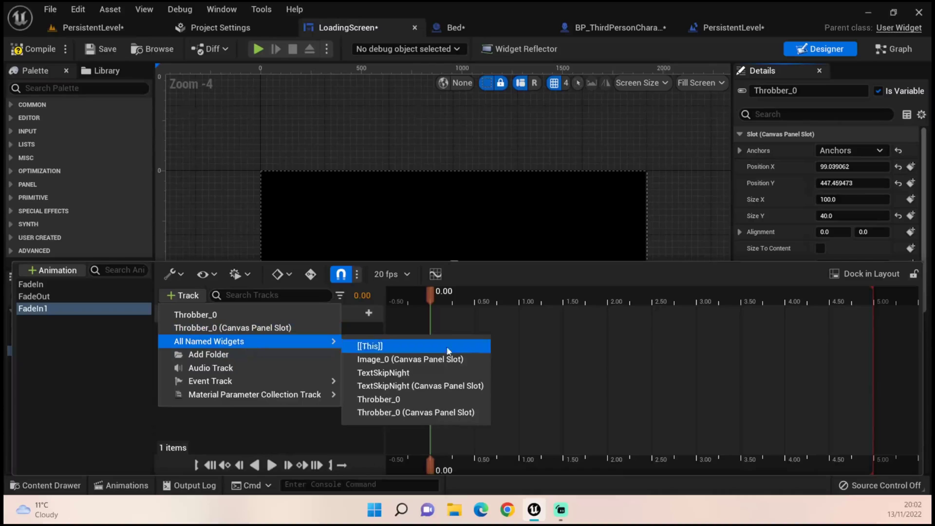
click(436, 373)
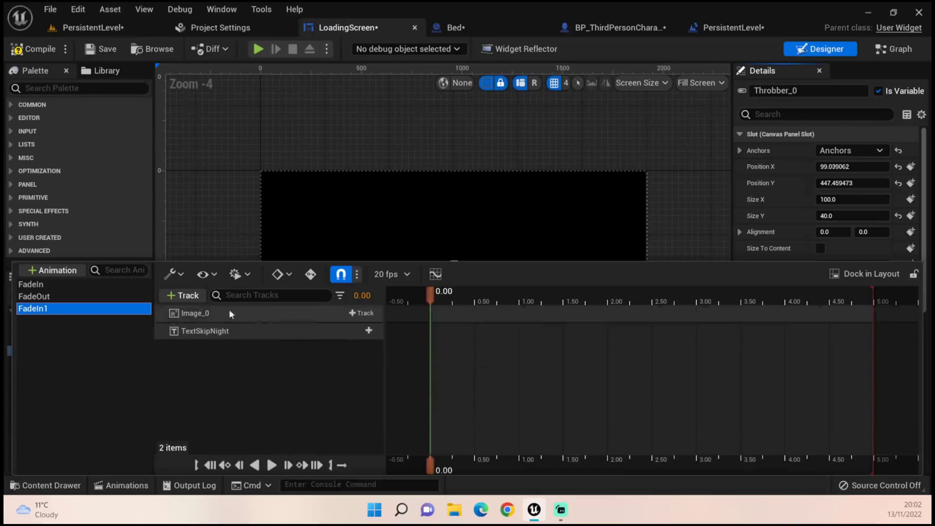
click(186, 299)
mouse_move(338, 342)
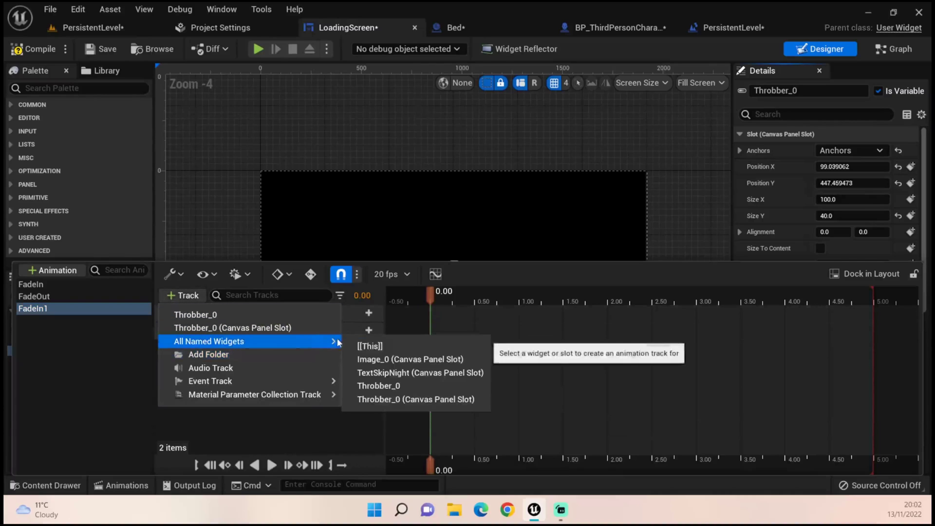
click(382, 386)
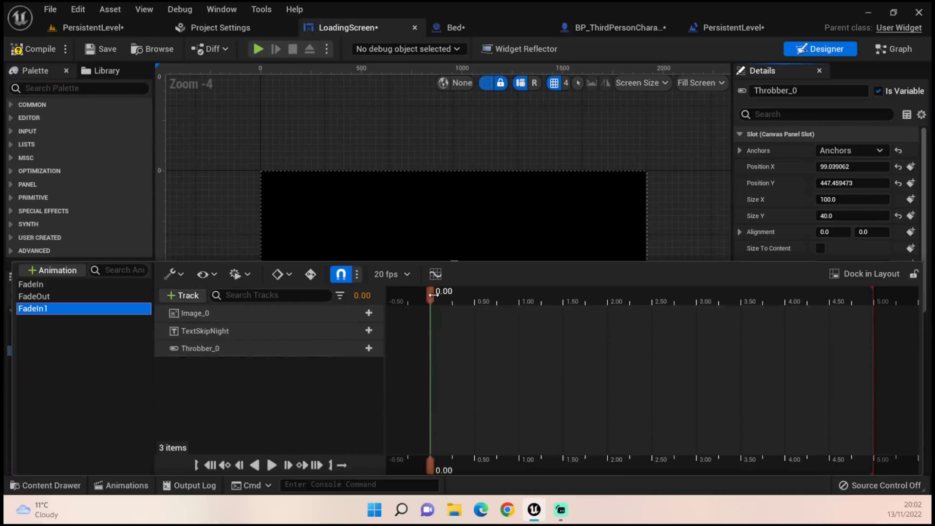
Add a Color and Opacity track for Image_0 and Visibility tracks for TextSkipNight and Throbber_0.
click(367, 314)
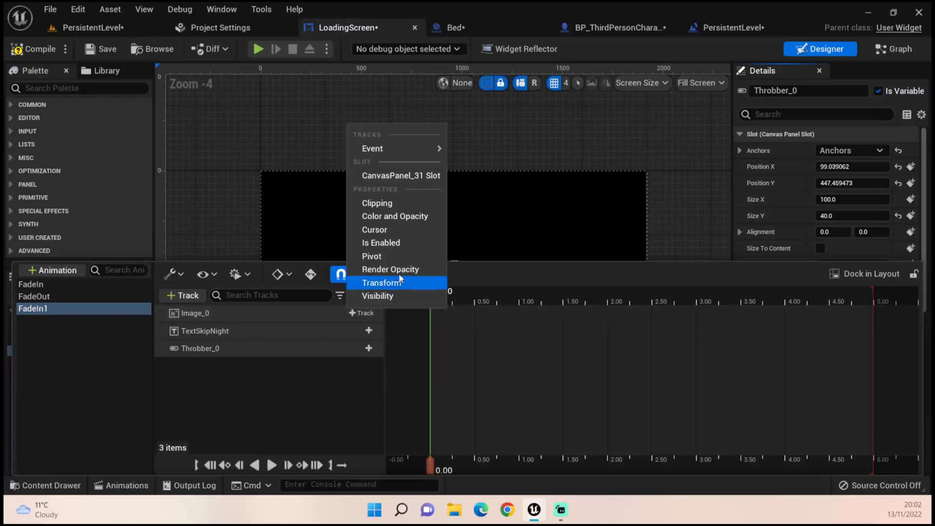
click(398, 218)
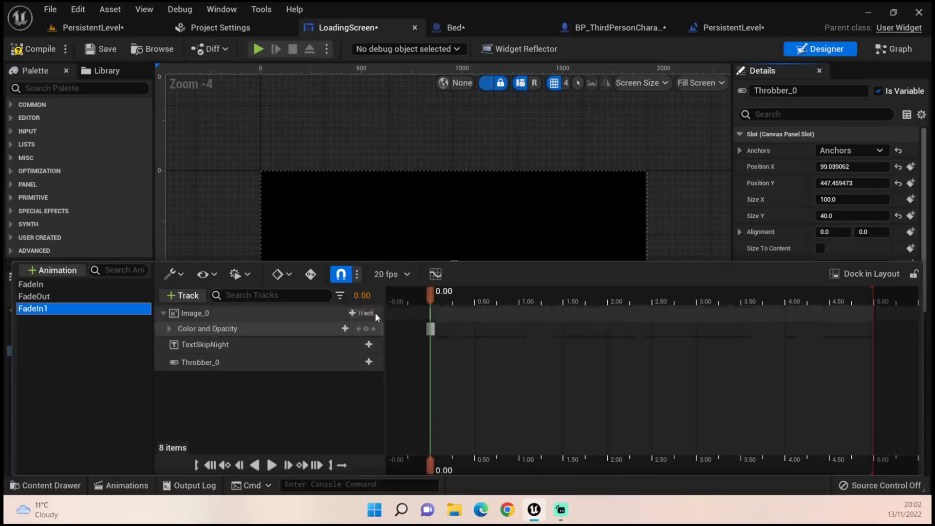
click(365, 343)
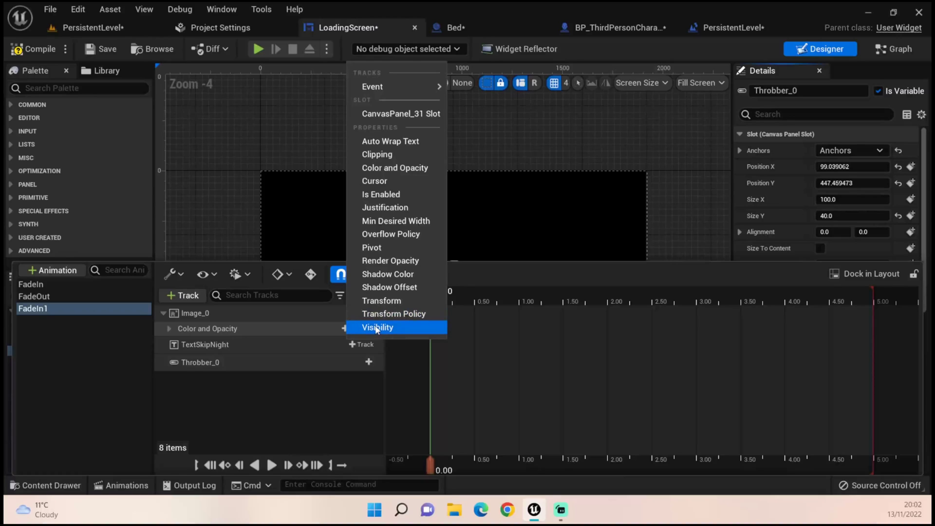
click(377, 329)
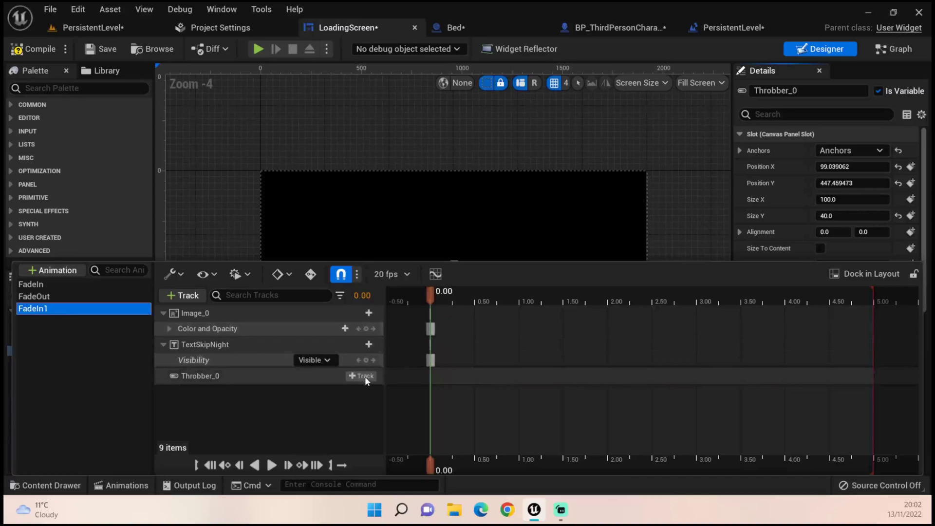
click(362, 376)
click(377, 359)
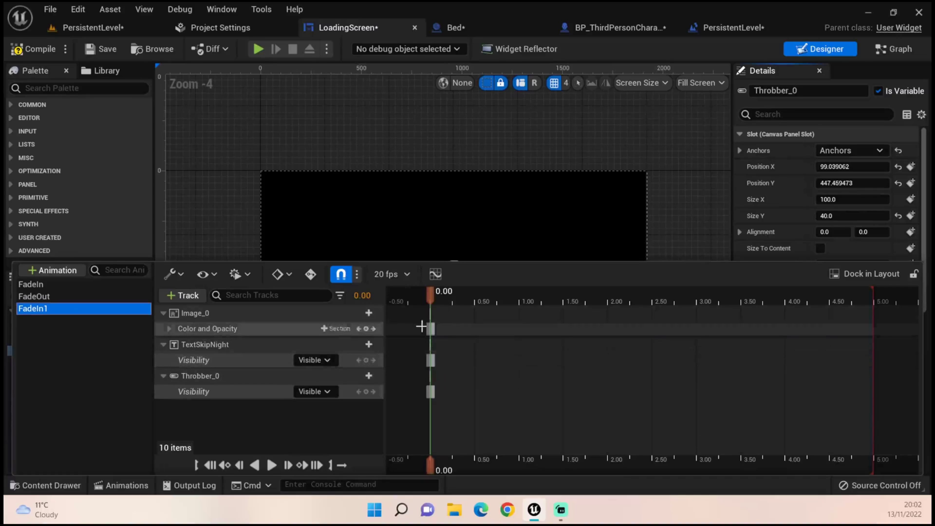
At 1.00, key Image_0's Color and Opacity plus both Visibility tracks, then rewind to 0.00.
drag(429, 298, 518, 301)
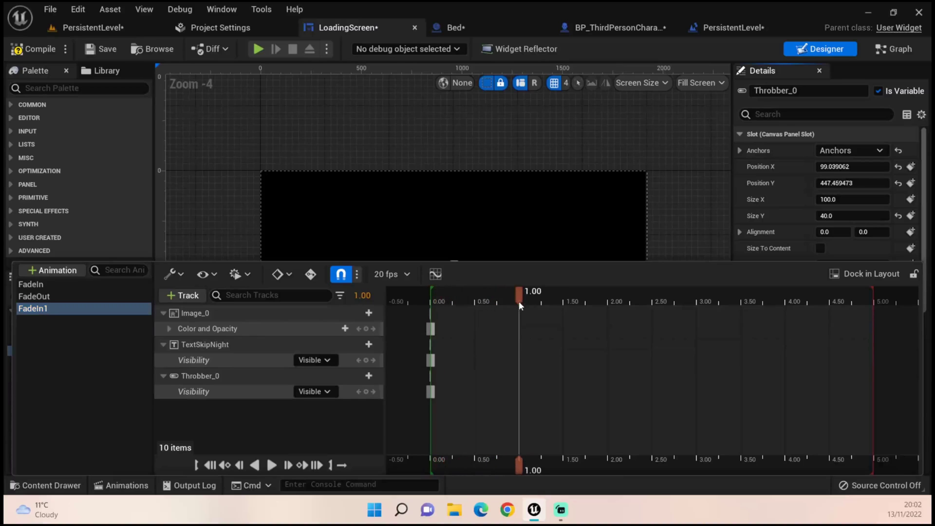
click(366, 329)
click(366, 360)
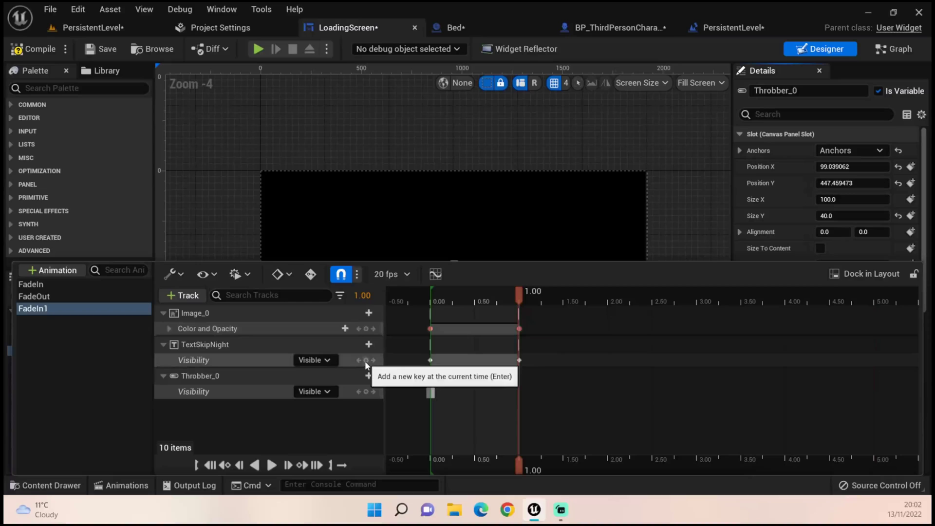
click(366, 392)
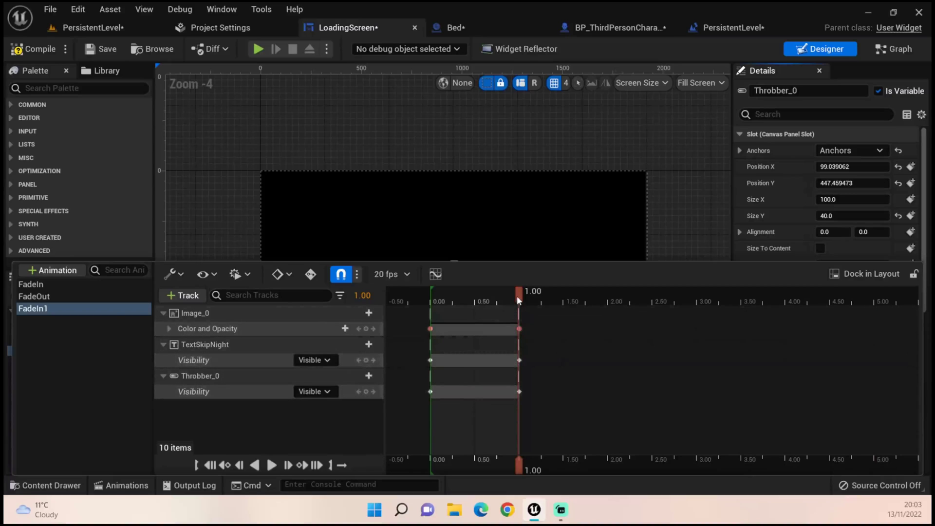
drag(517, 296, 428, 305)
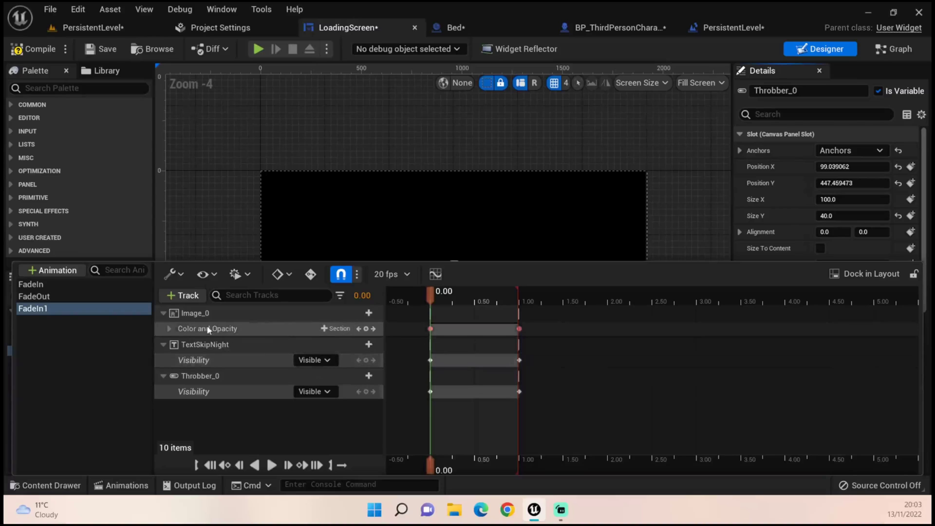
At 0.00, set Image_0's alpha to 0.0 and TextSkipNight and Throbber_0 to Hidden.
click(169, 329)
click(306, 365)
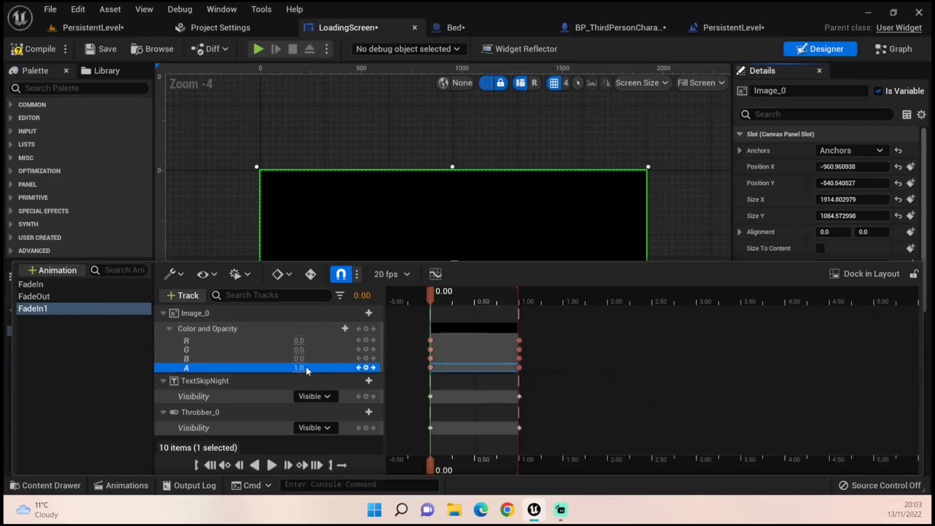
click(301, 367)
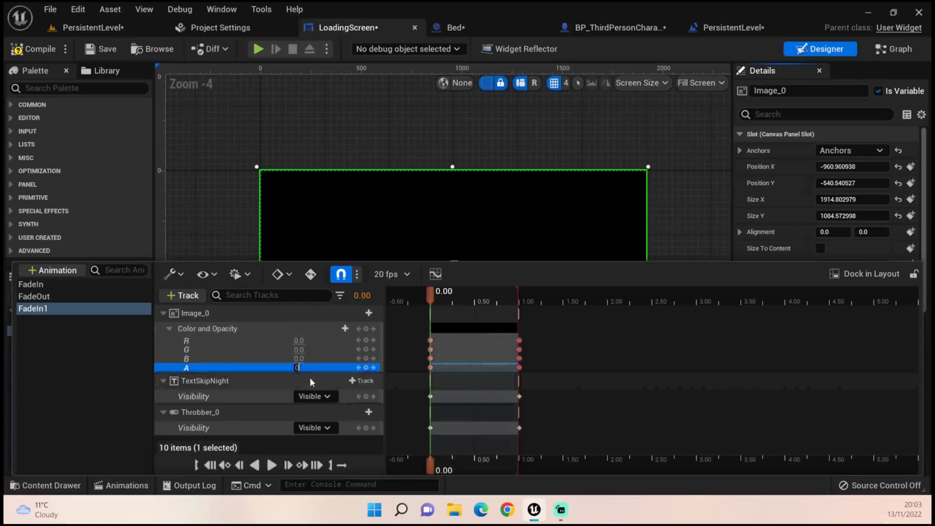
click(280, 393)
click(335, 393)
click(322, 440)
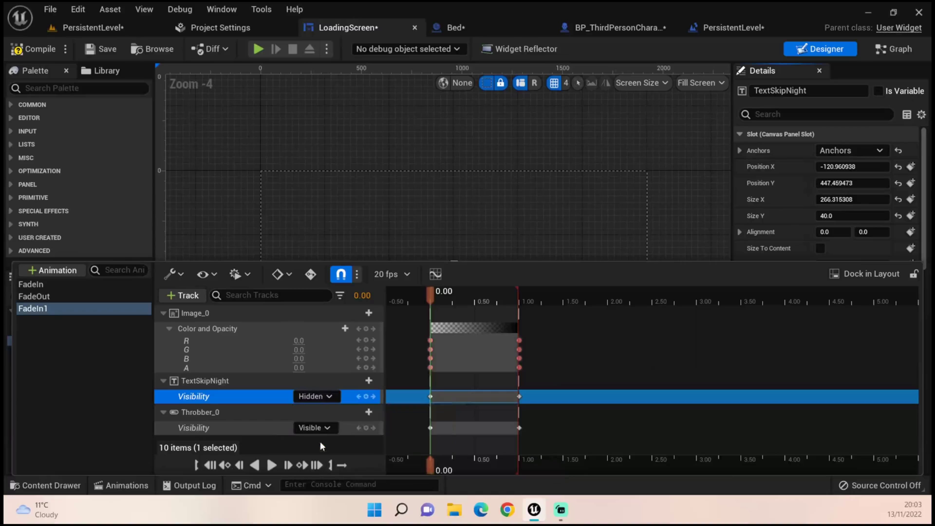
click(320, 428)
click(337, 383)
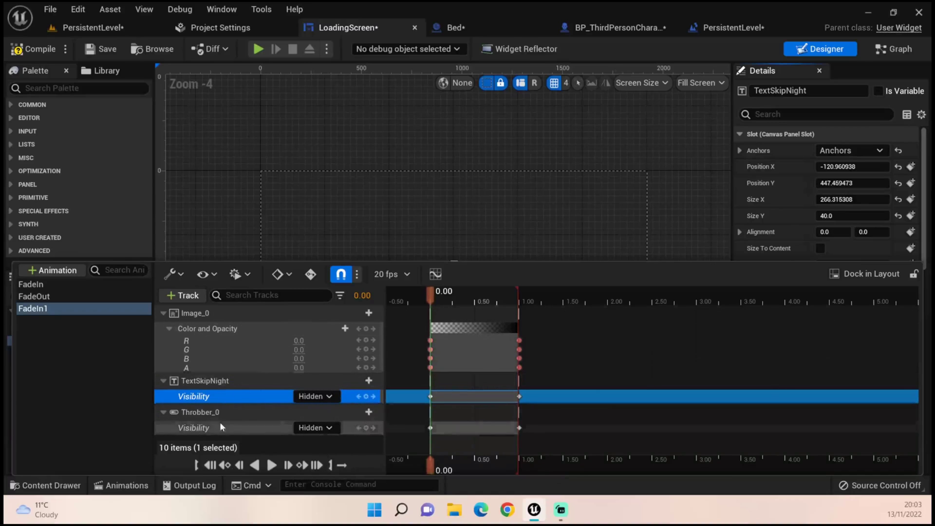
At 0.80, add Visibility keys for TextSkipNight and Throbber_0 and set both to Visible.
drag(434, 299, 502, 296)
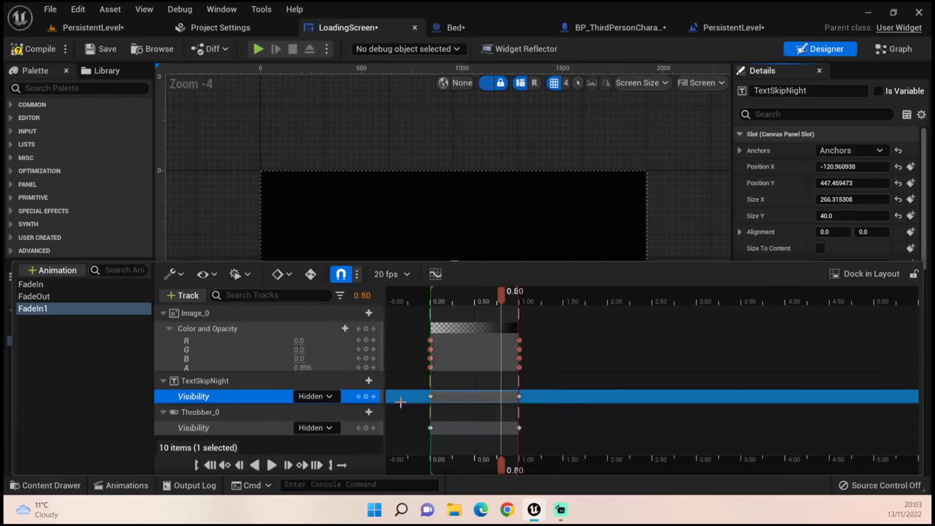
click(366, 397)
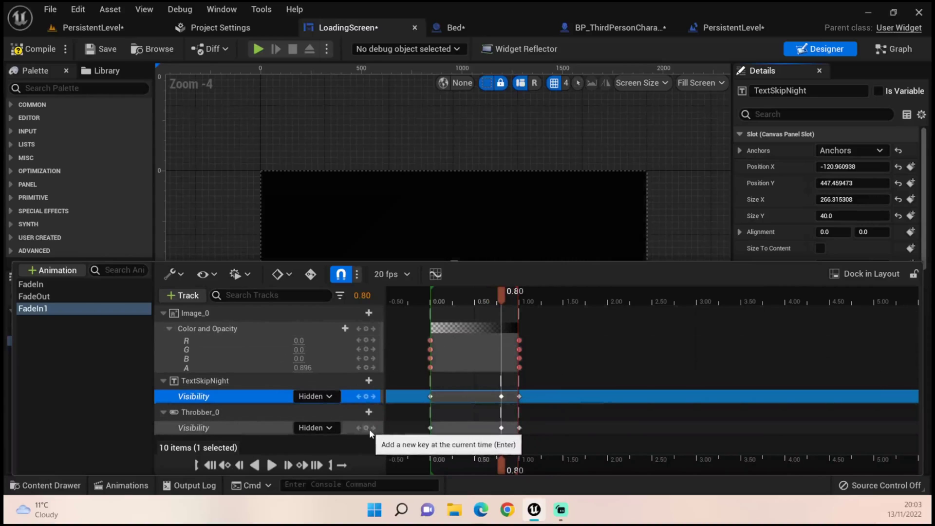
click(366, 428)
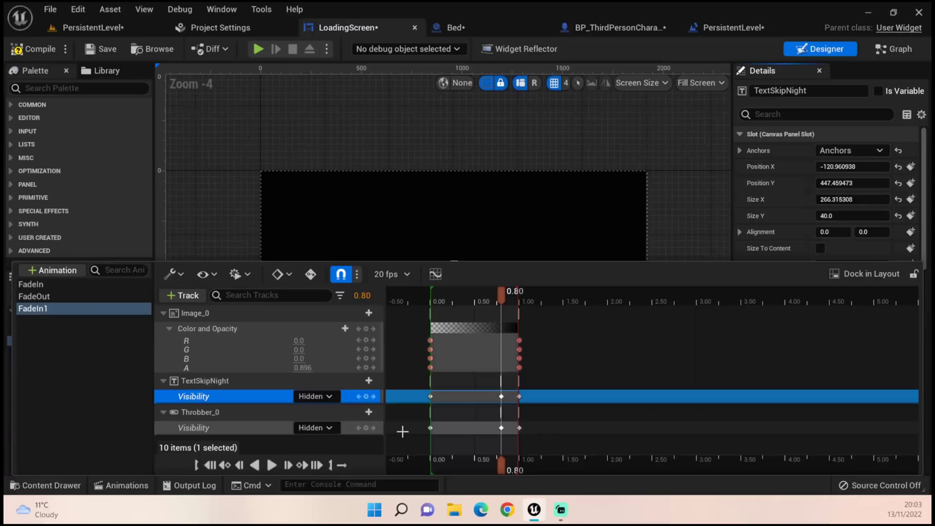
click(314, 396)
click(324, 414)
click(328, 428)
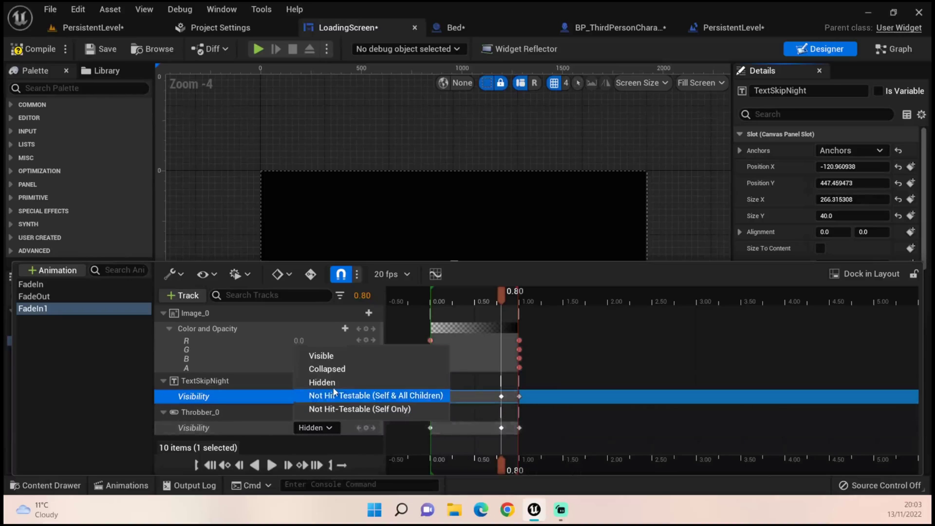
click(317, 355)
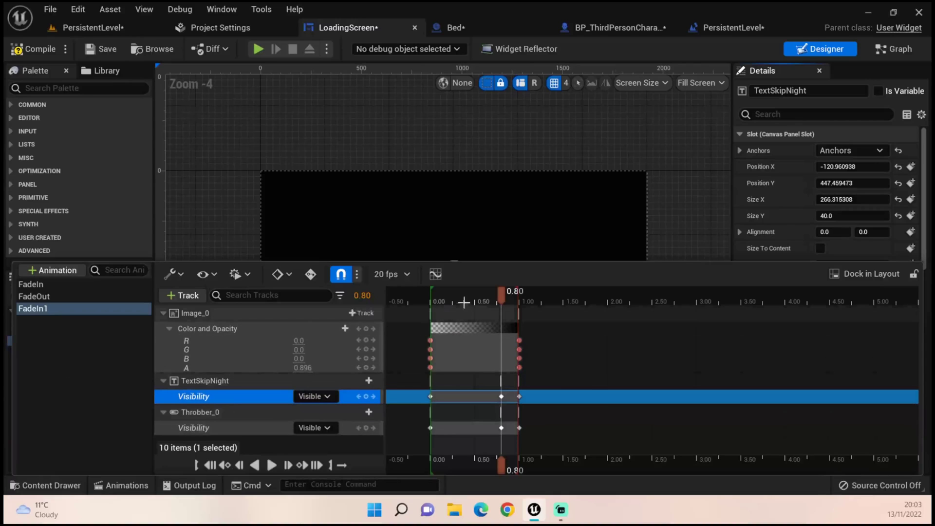
Rewind FadeIn1, keep the black Image_0 backdrop at the canvas top, and enlarge the designer area.
drag(489, 296, 425, 297)
drag(440, 208, 433, 249)
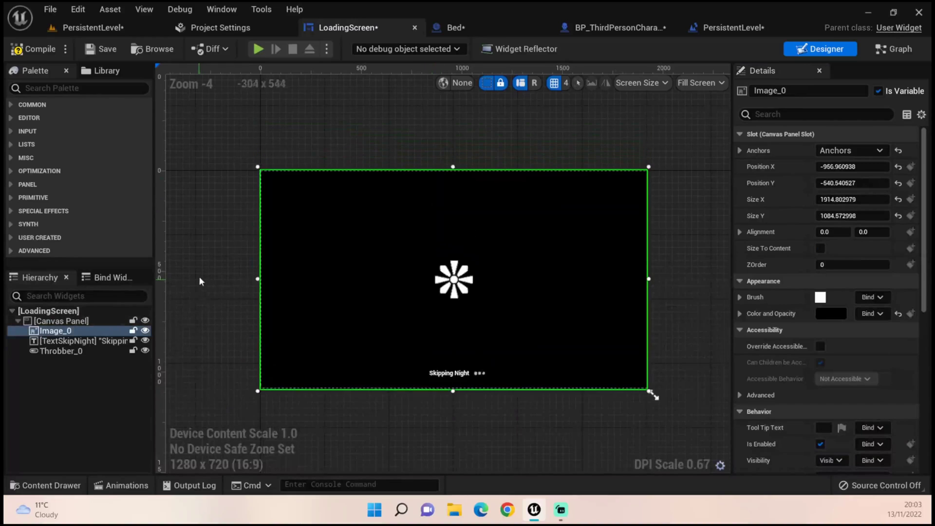
right_drag(199, 276, 191, 197)
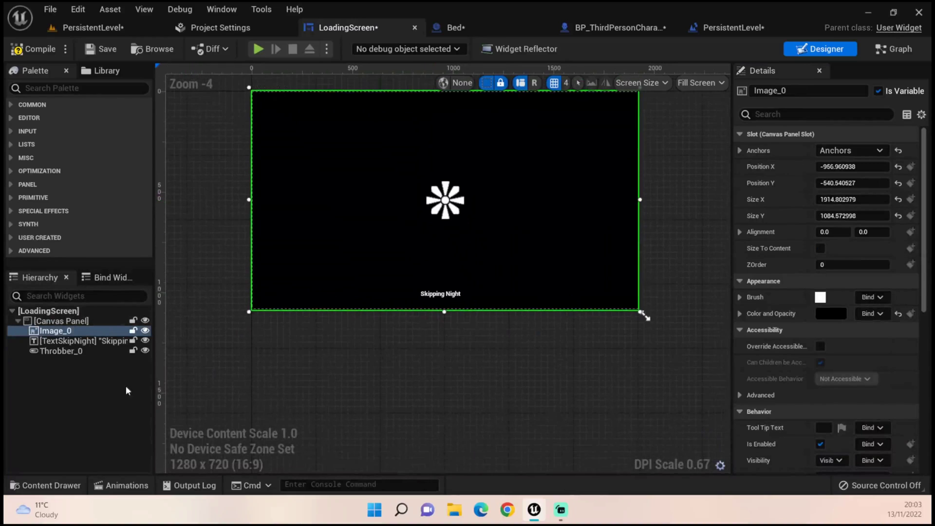
click(123, 485)
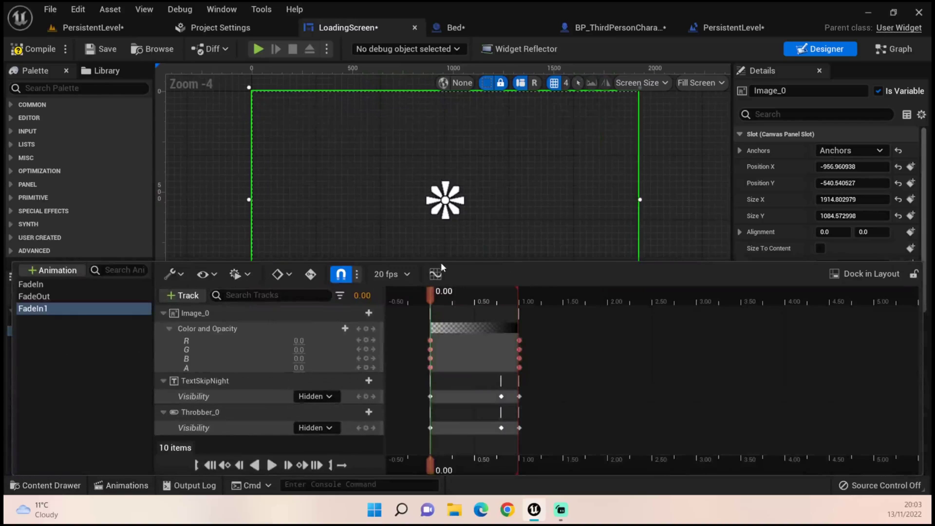
drag(440, 262, 521, 366)
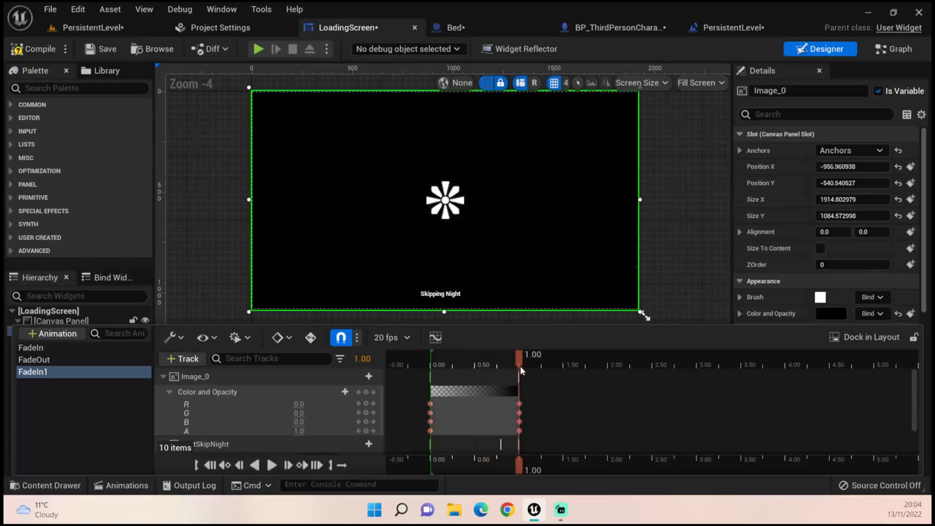
Compile LoadingScreen, inspect FadeOut's tracks, then select the original FadeIn animation.
click(41, 56)
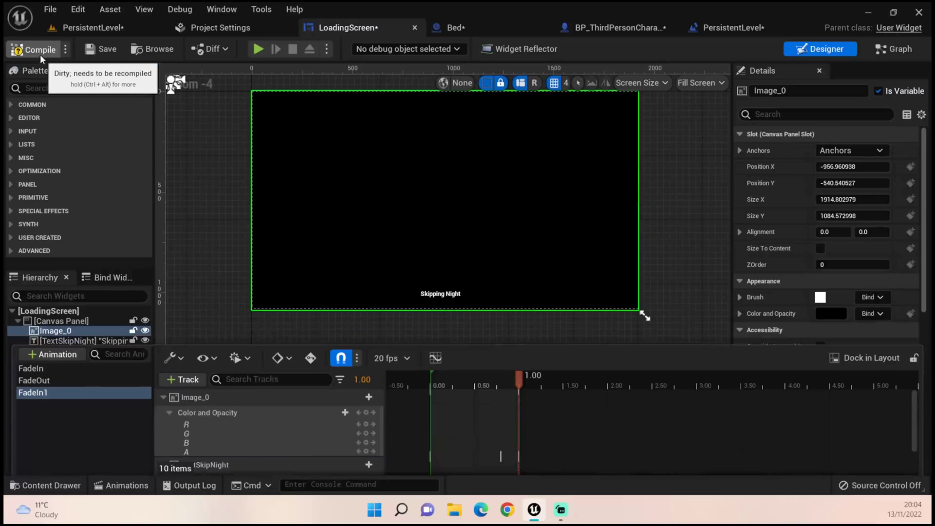
click(128, 486)
click(39, 359)
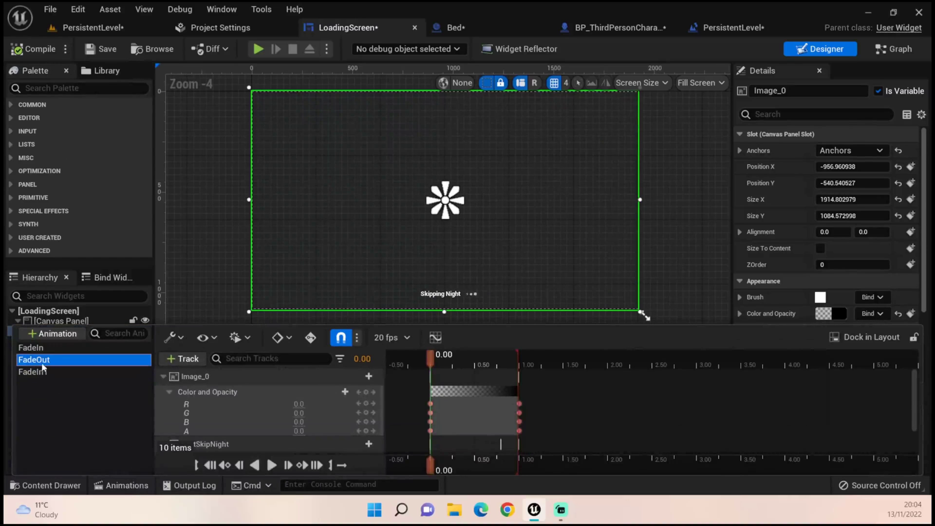
scroll(236, 406, down, 1)
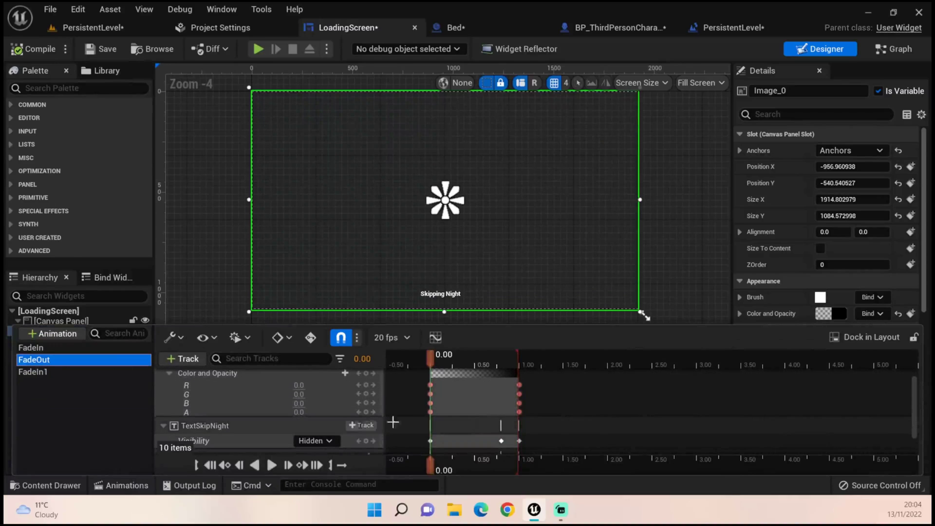
click(431, 360)
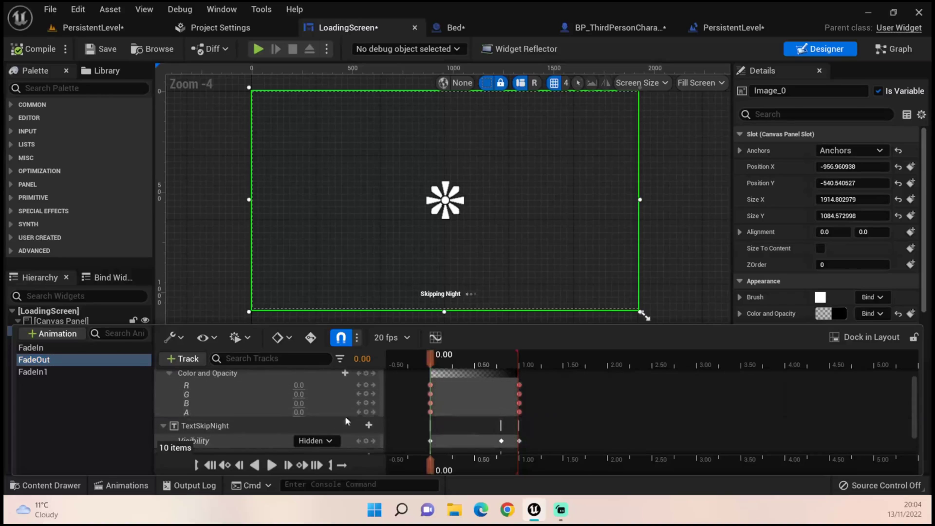
click(76, 349)
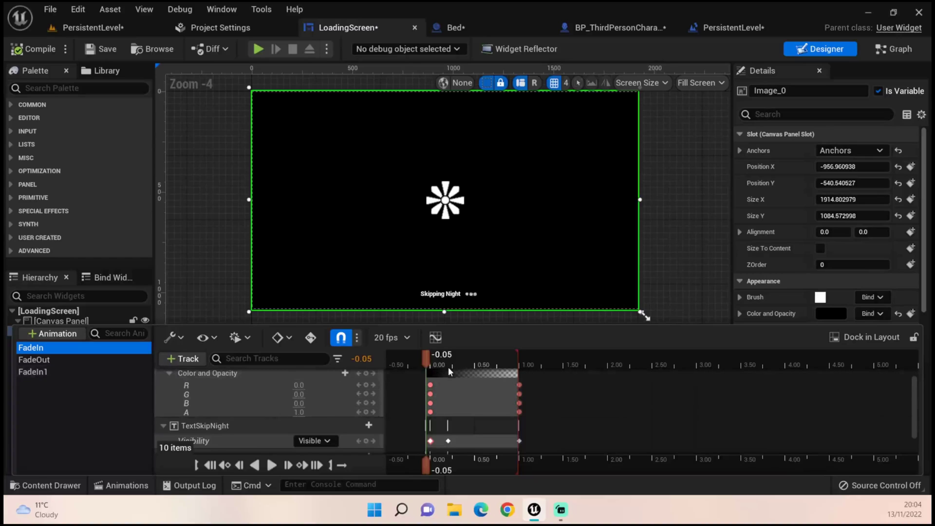
Rename the original FadeIn animation to FadeOut1, then delete the old FadeOut.
right_click(44, 349)
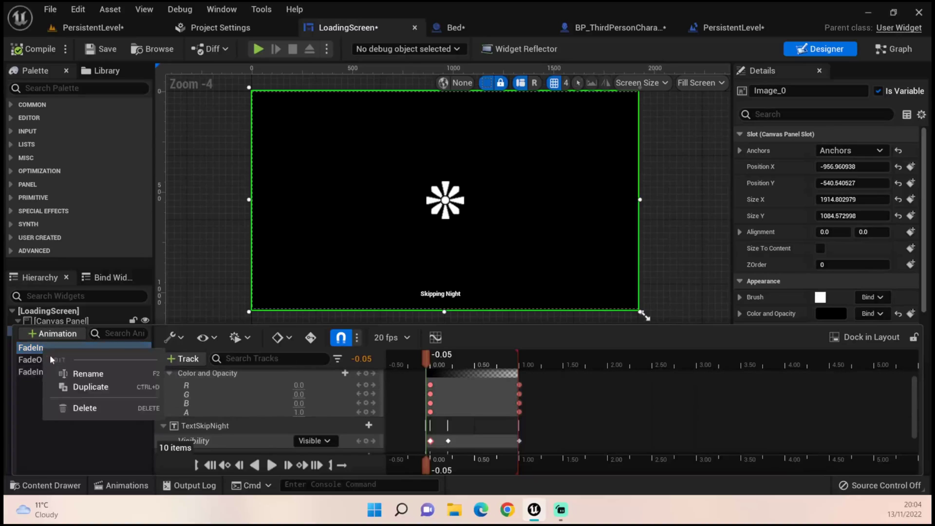
click(87, 374)
text(F)
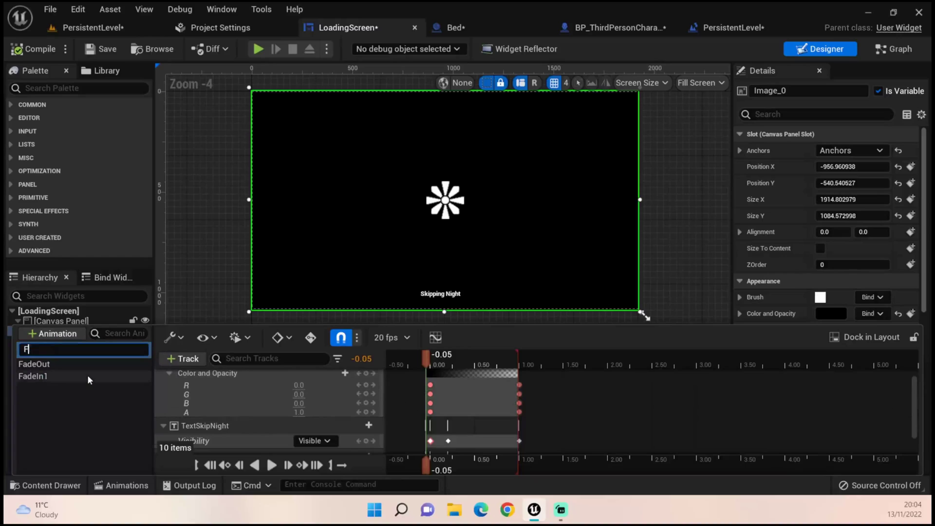
text(adeOut1)
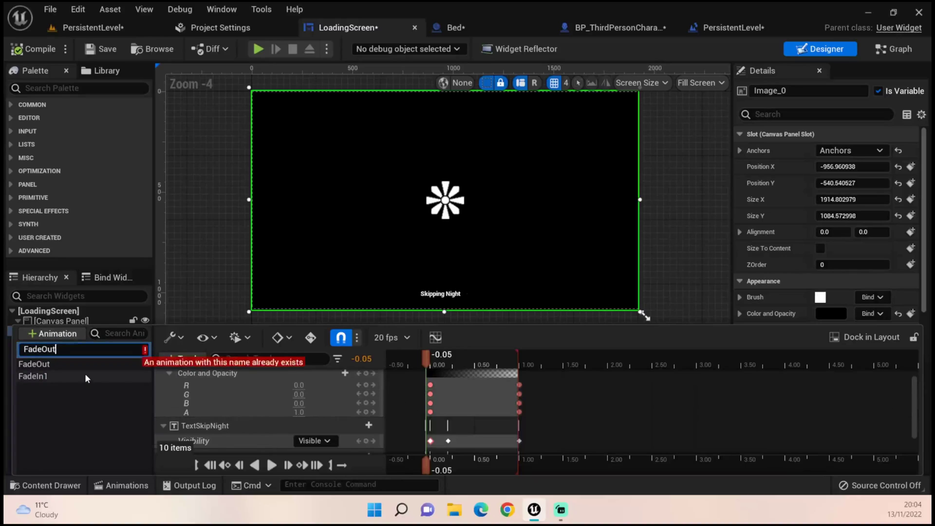
key(Return)
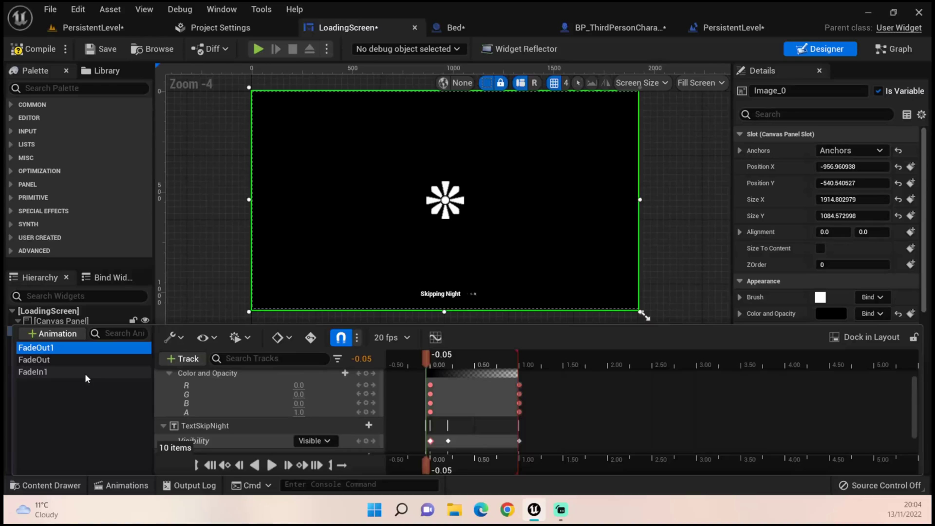
right_click(32, 361)
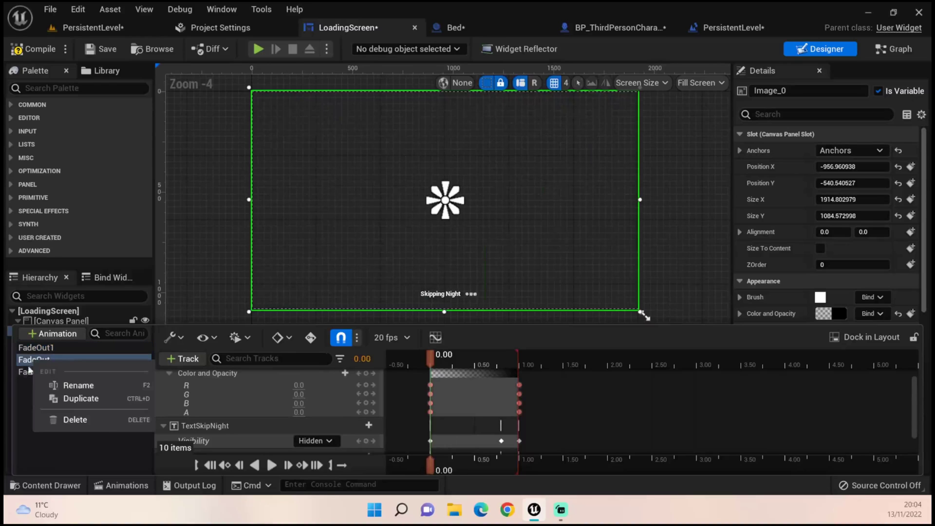
click(74, 420)
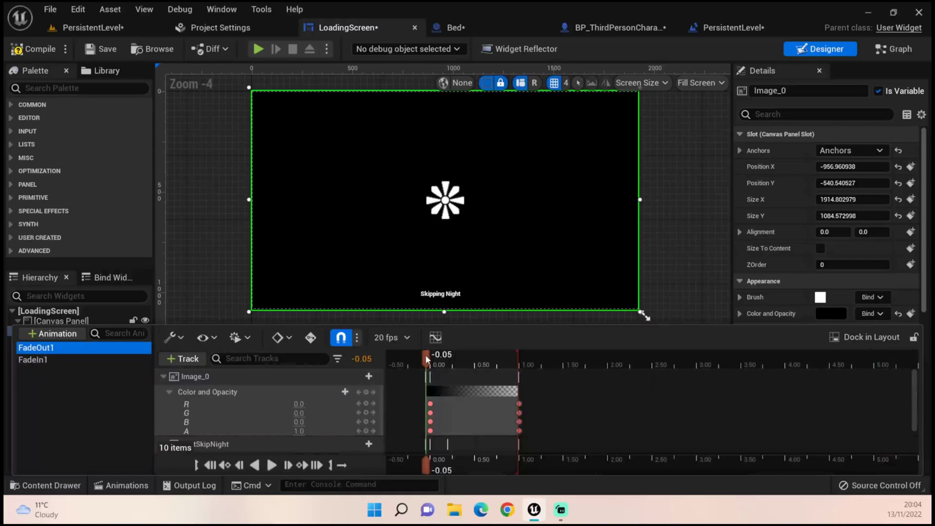
Scroll to FadeOut1's Visibility tracks and scrub from 0.00 to 1.00 to watch the backdrop fade.
drag(425, 355, 429, 358)
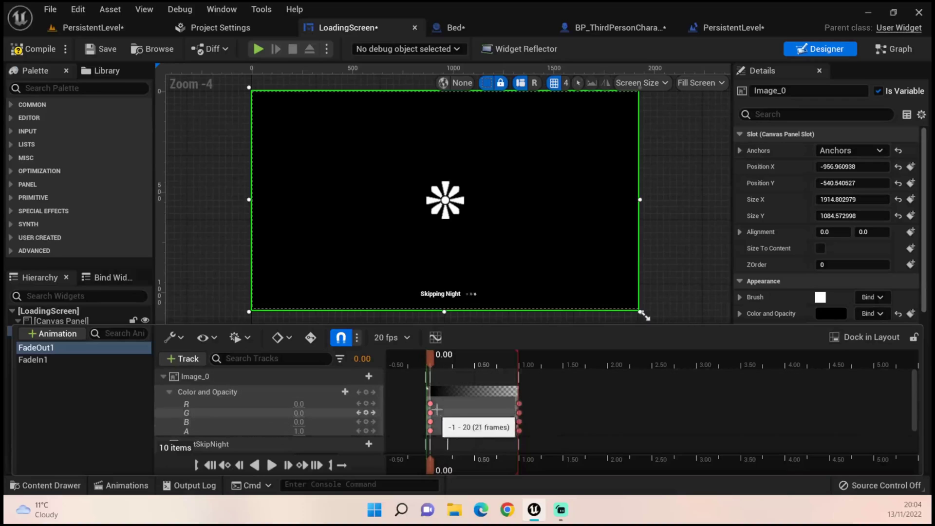
scroll(272, 417, down, 1)
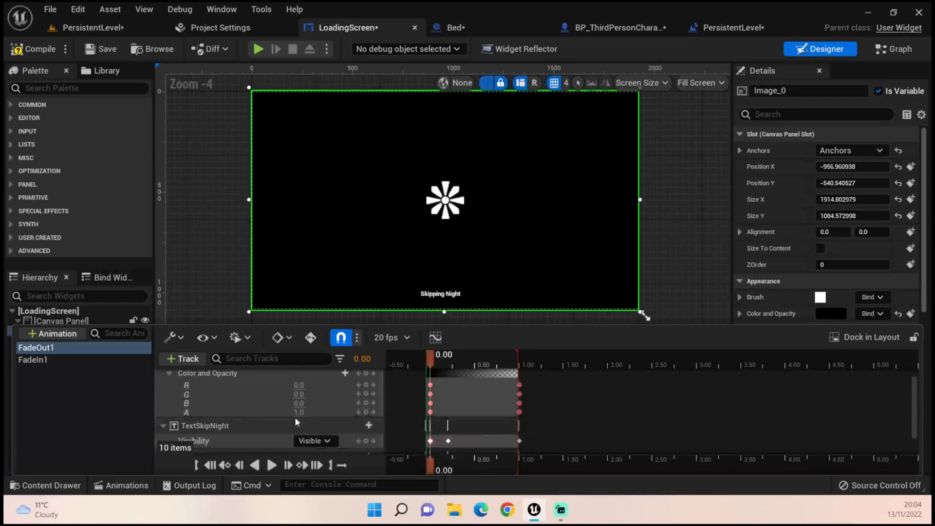
scroll(353, 433, down, 1)
scroll(310, 420, down, 1)
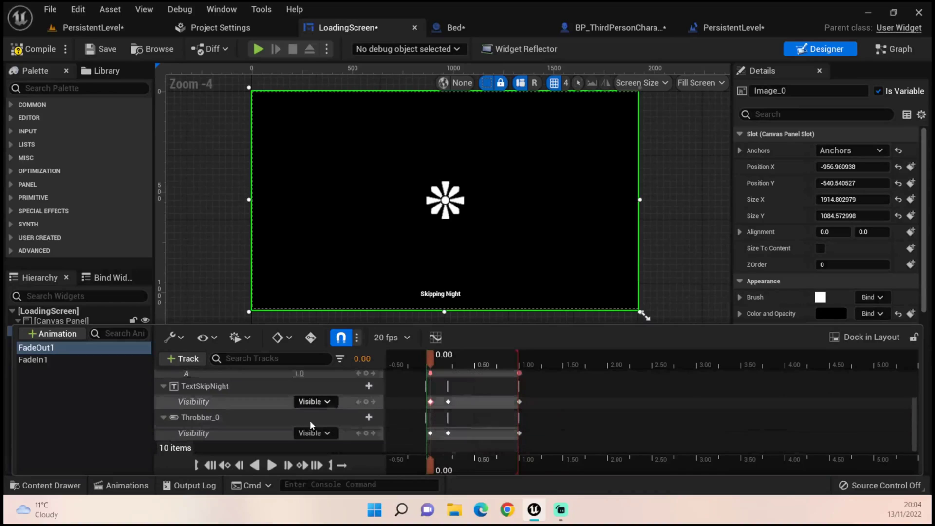
scroll(312, 399, down, 1)
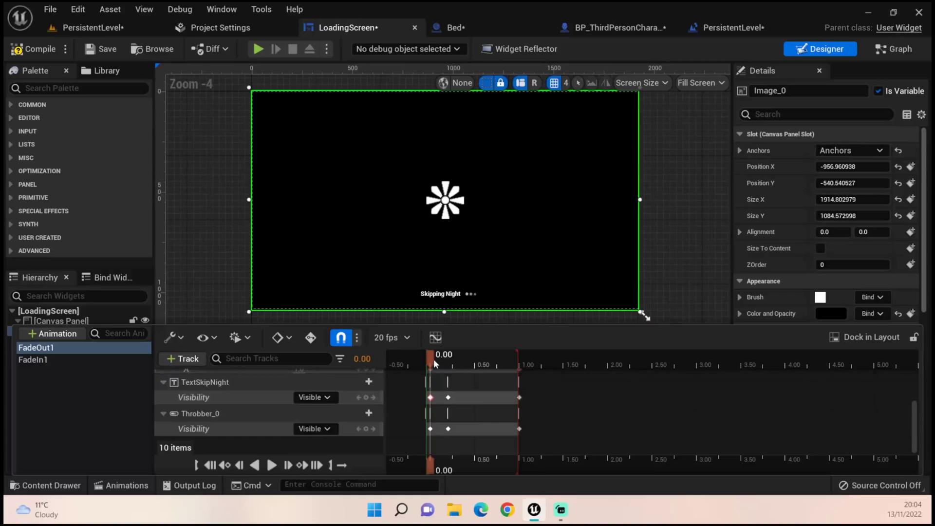
drag(433, 359, 447, 356)
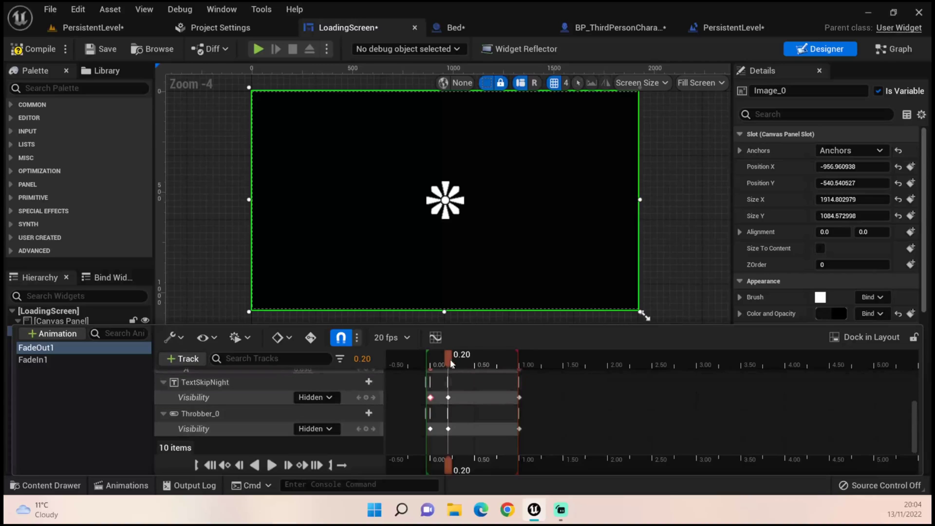
drag(450, 358, 519, 361)
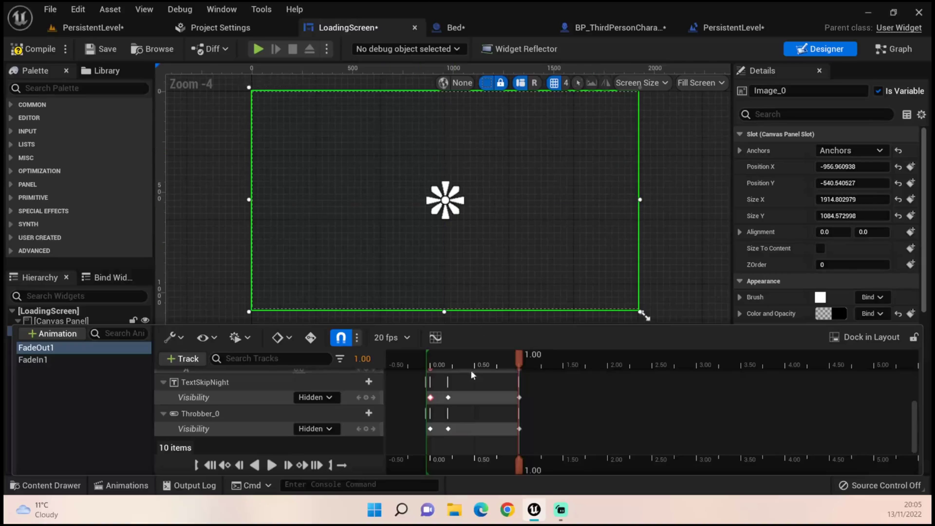
In the Event Graph, delete the old Fade Out and stray Fade Out 1 reference nodes.
click(914, 53)
scroll(422, 215, up, 3)
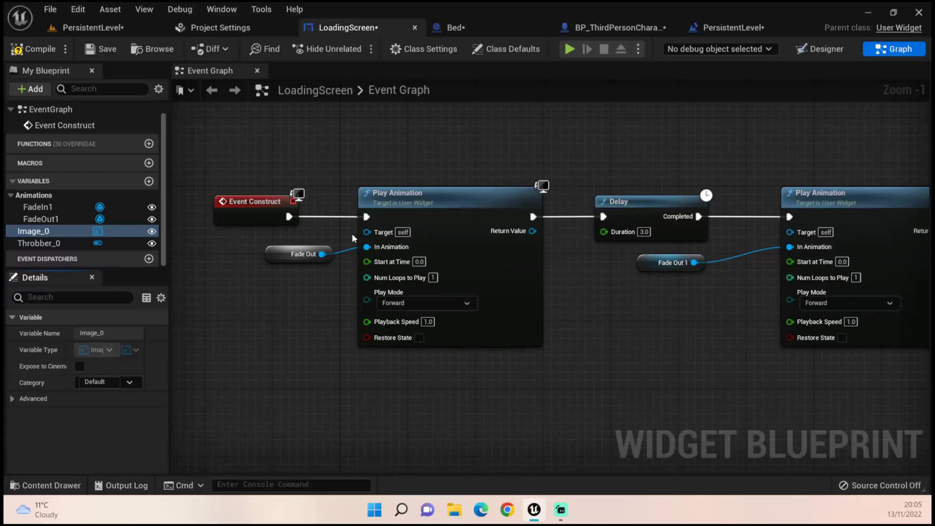
click(296, 255)
key(Delete)
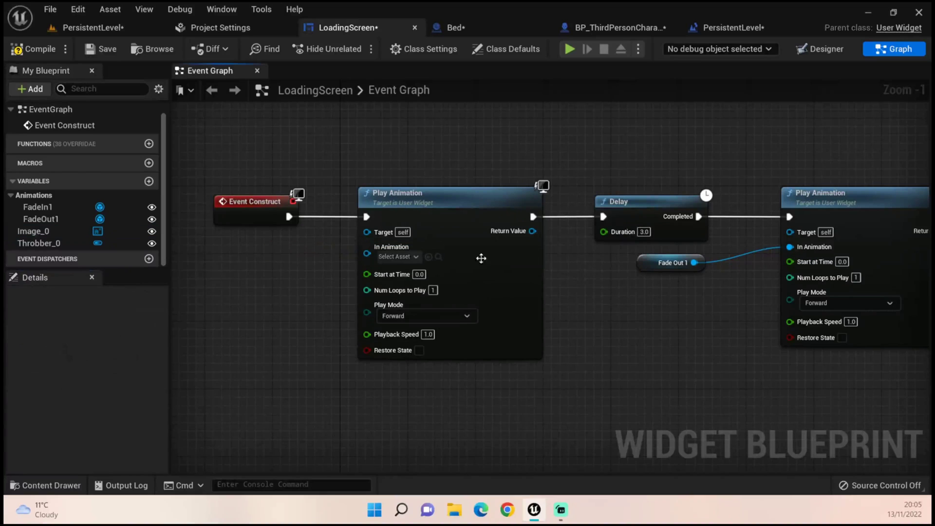
key(Delete)
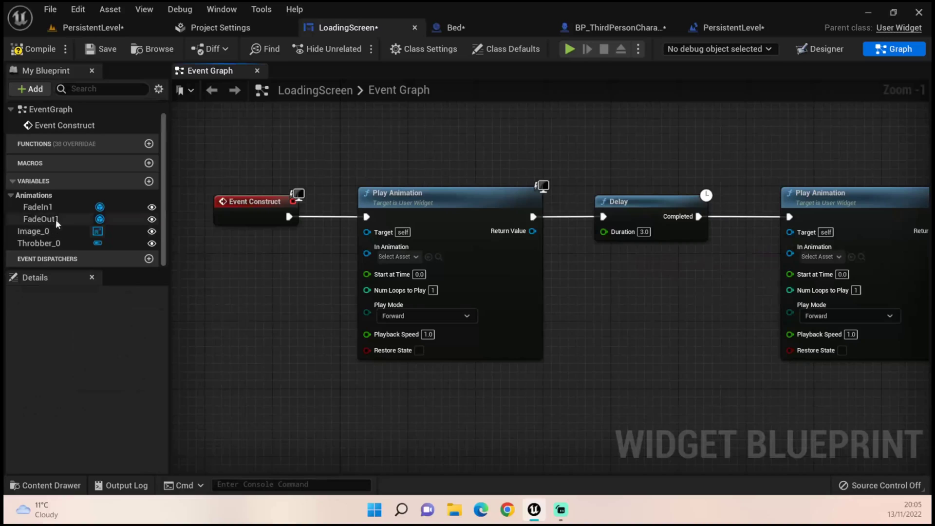
Wire FadeIn1 into the first Play Animation and FadeOut1 into the second, then compile.
drag(58, 208, 364, 251)
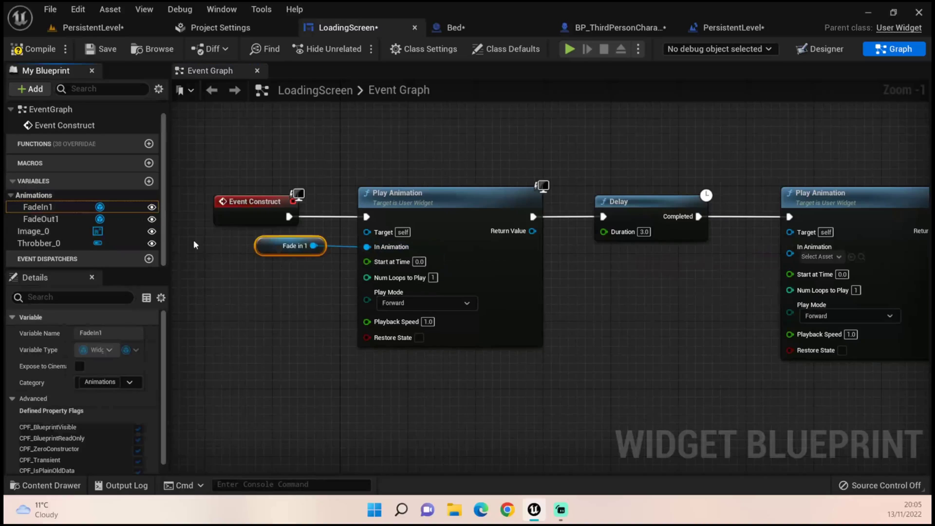
drag(44, 219, 792, 247)
drag(703, 257, 703, 283)
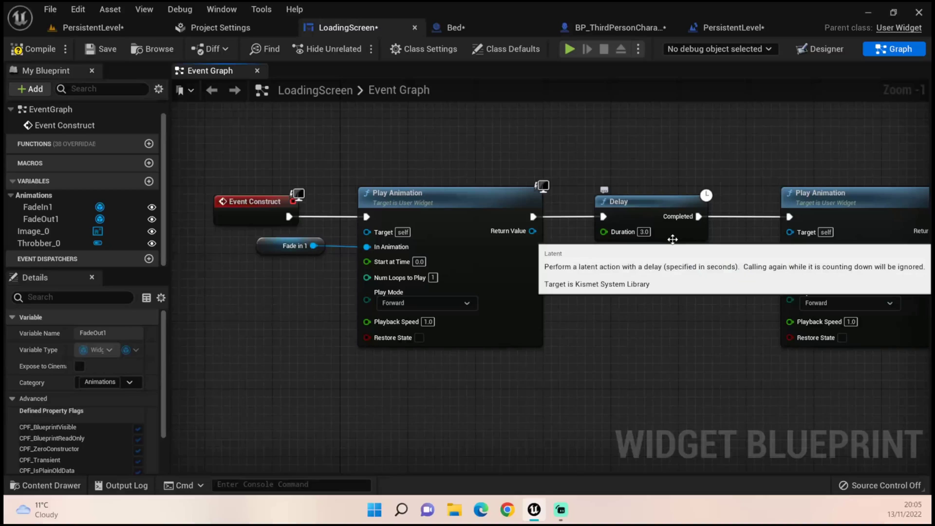
click(35, 48)
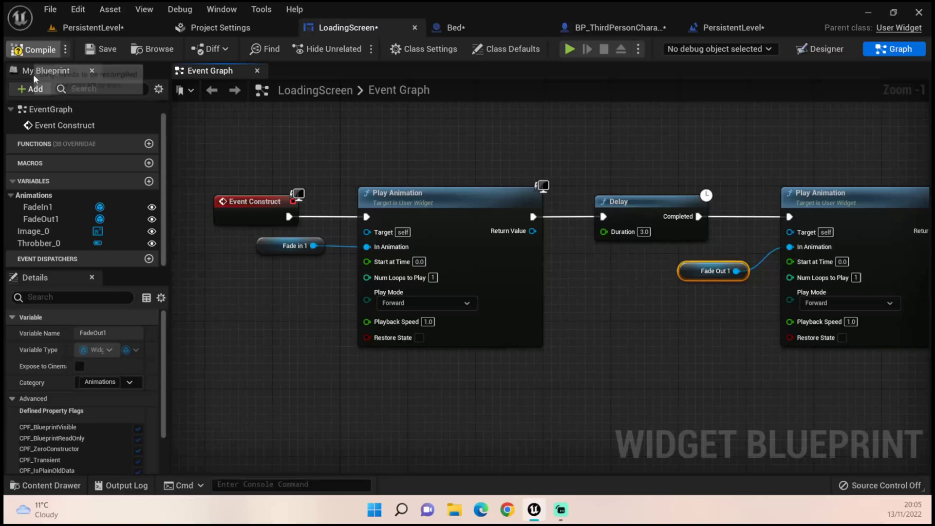
Review the N key widget-creation nodes in BP_ThirdPersonCharacter, then pan across the PersistentLevel Level Blueprint.
click(619, 30)
right_drag(343, 222, 410, 177)
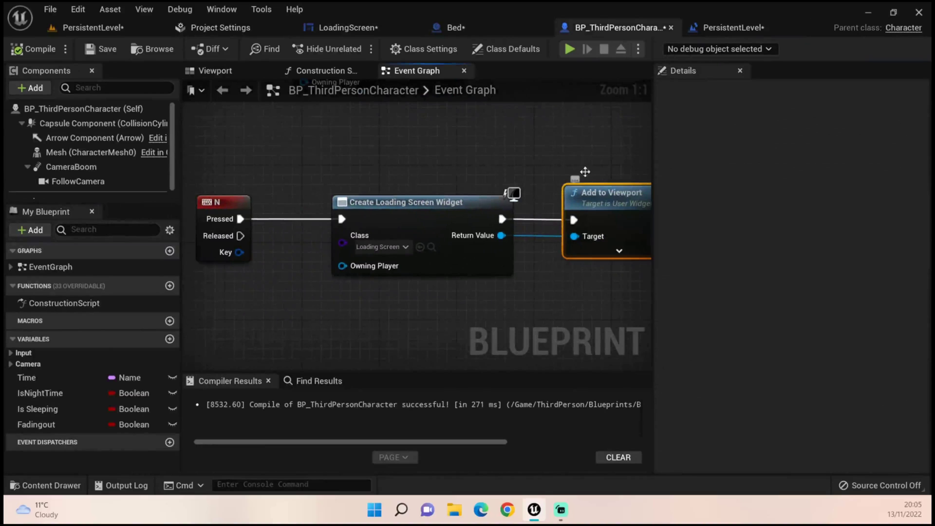
click(731, 29)
right_drag(205, 267, 295, 266)
scroll(374, 213, down, 2)
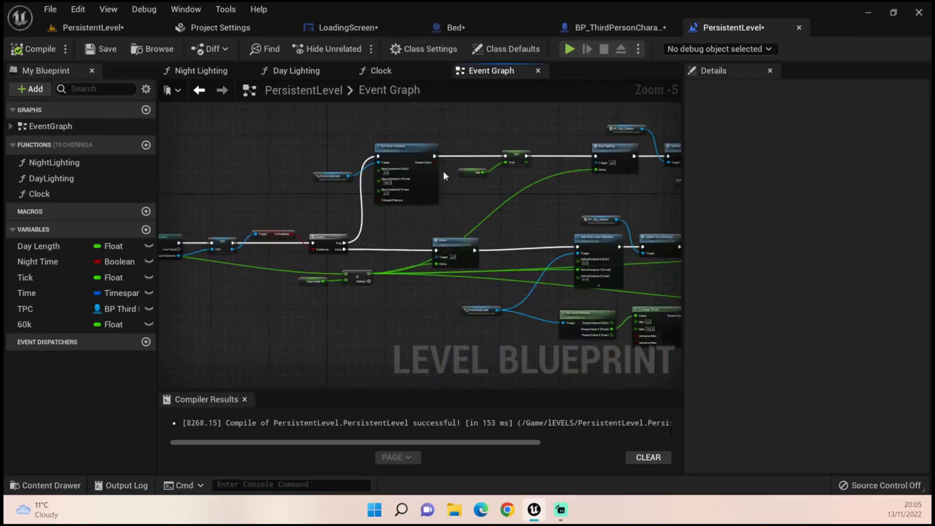
right_drag(403, 172, 313, 175)
right_drag(522, 176, 394, 178)
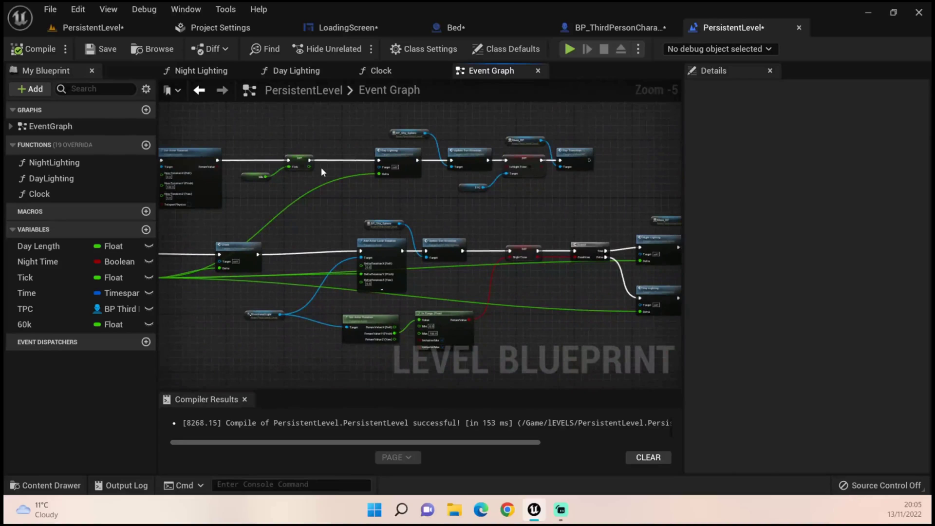
Trace the level graph from the Clock node through SET Night Time and Branch to the Night and Day Transition nodes.
scroll(350, 175, up, 1)
right_drag(389, 202, 400, 300)
scroll(376, 287, down, 2)
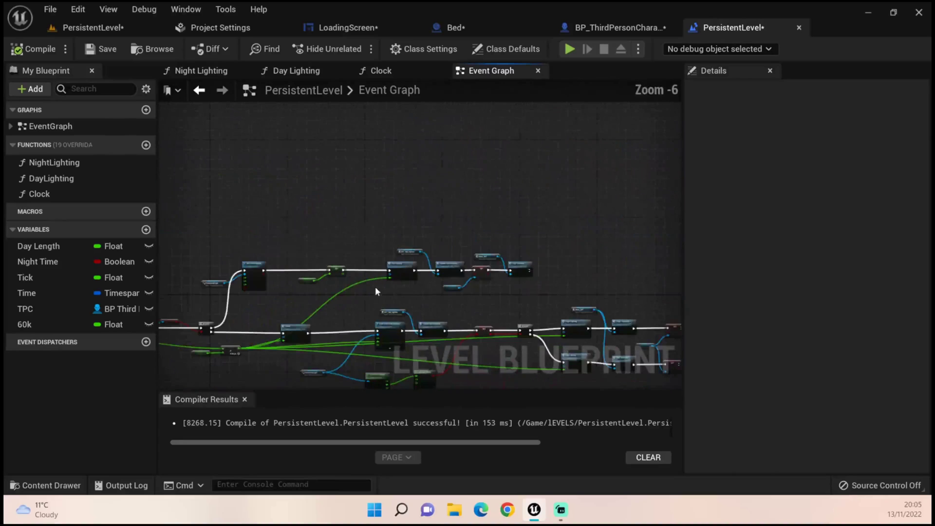
right_drag(322, 257, 591, 180)
scroll(431, 263, up, 3)
right_drag(465, 292, 229, 271)
right_drag(506, 236, 219, 205)
right_drag(663, 217, 266, 278)
right_drag(568, 268, 405, 265)
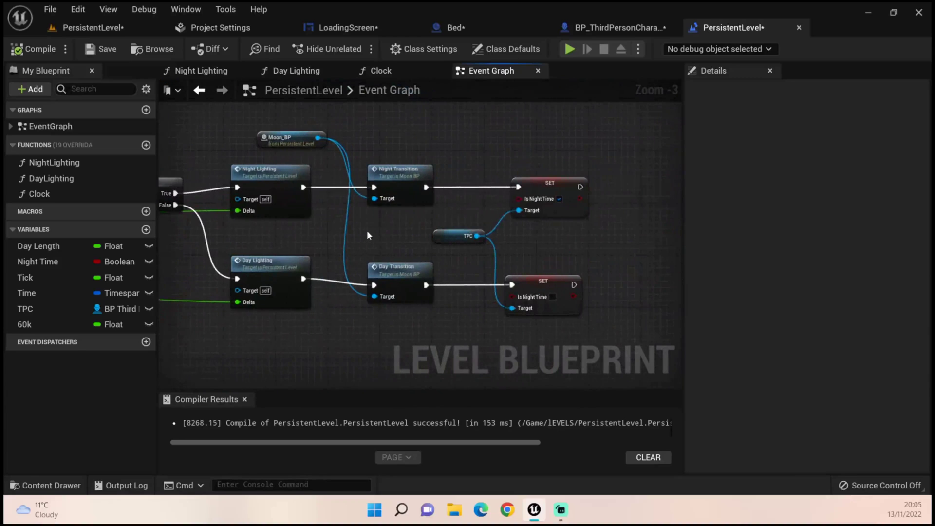
scroll(377, 246, up, 1)
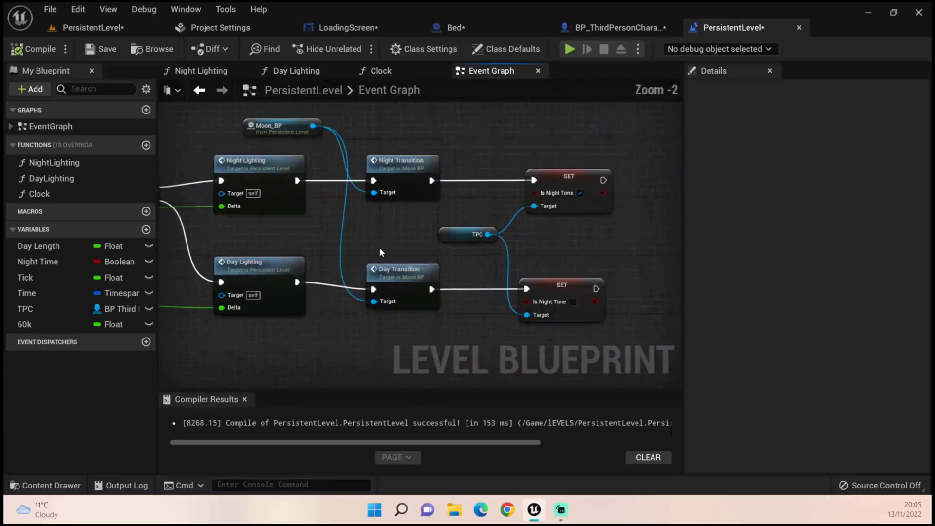
Open Night Transition's definition in Moon_BP and find the DayToNight timeline node.
click(414, 166)
double_click(404, 172)
right_drag(525, 231, 269, 134)
scroll(269, 134, down, 1)
right_drag(356, 142, 0, 204)
right_drag(253, 202, 477, 175)
click(321, 71)
Leave Moon_BP for the PersistentLevel Level Blueprint and pan down through the level graph.
click(419, 70)
click(509, 70)
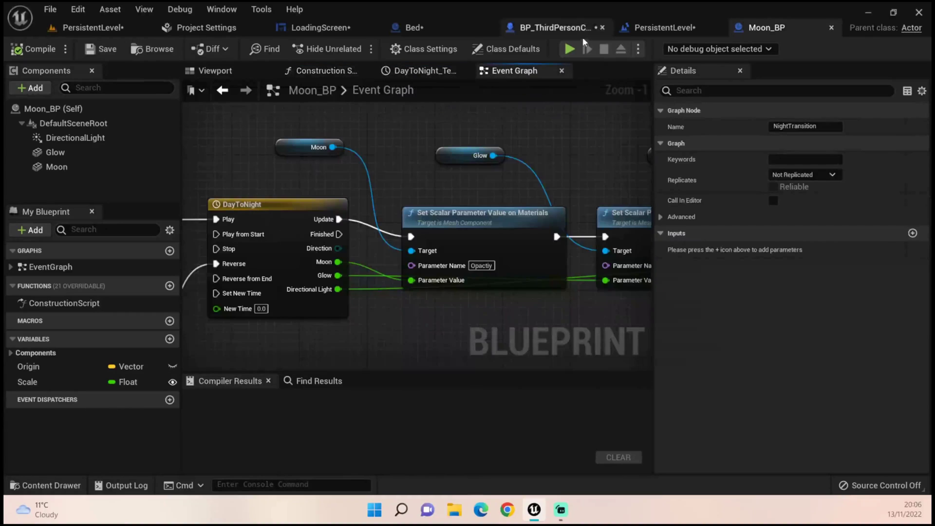
click(655, 29)
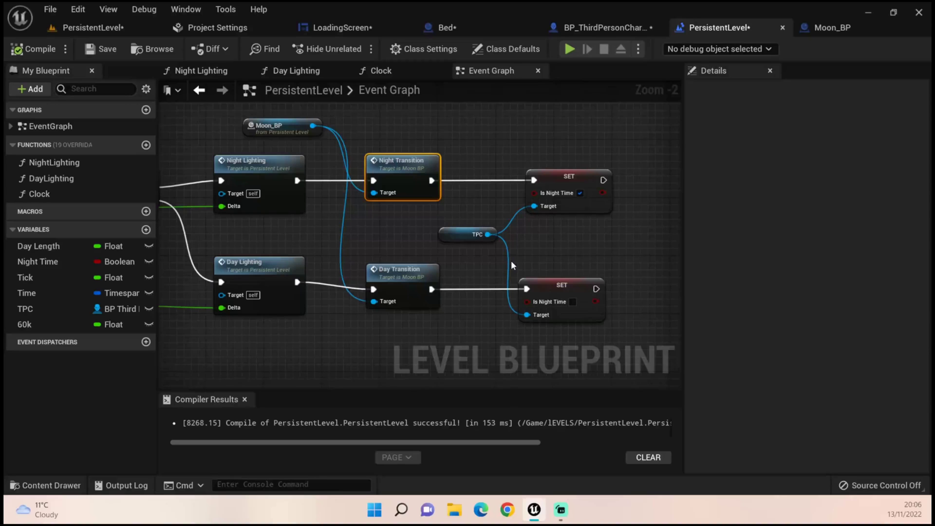
right_drag(184, 210, 411, 300)
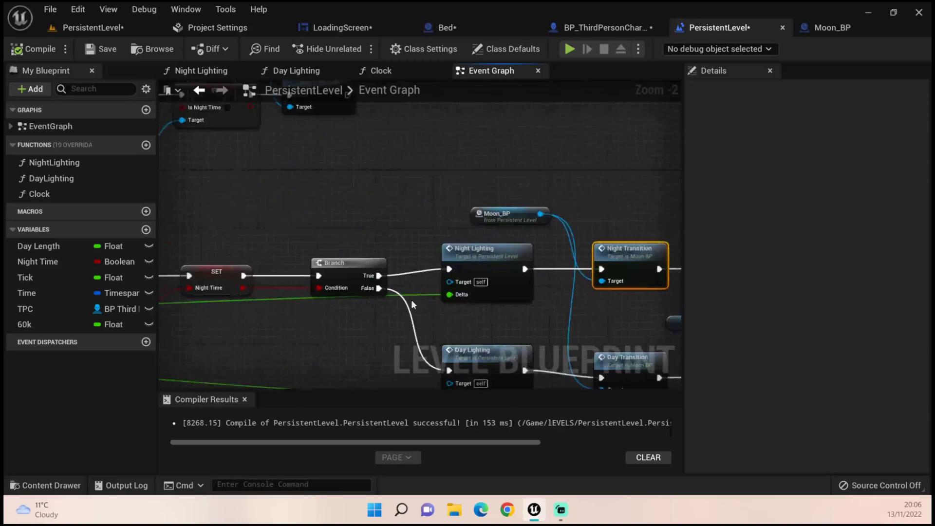
right_drag(227, 165, 458, 207)
scroll(273, 142, down, 1)
right_drag(185, 152, 486, 220)
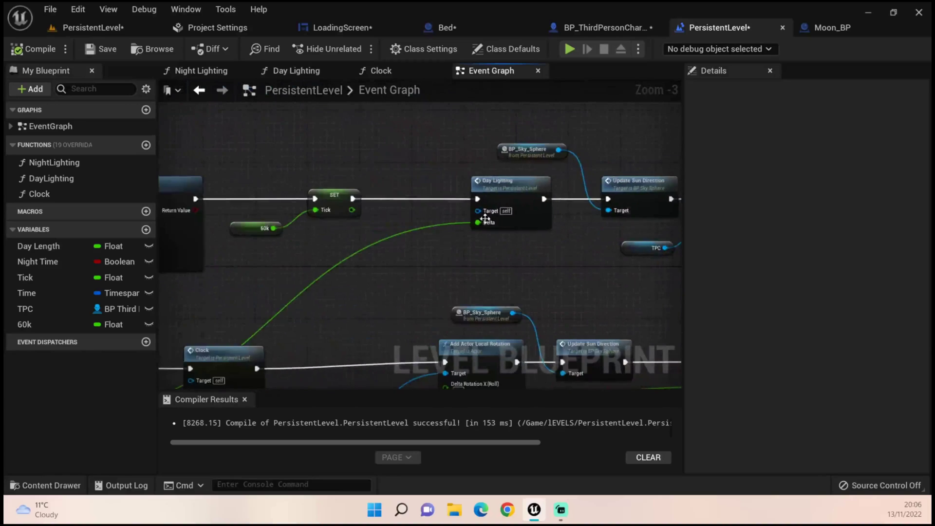
Survey the Set Actor Rotation, Branch, Event Tick and Cast nodes in the level graph.
right_drag(416, 198, 586, 190)
right_drag(453, 177, 735, 109)
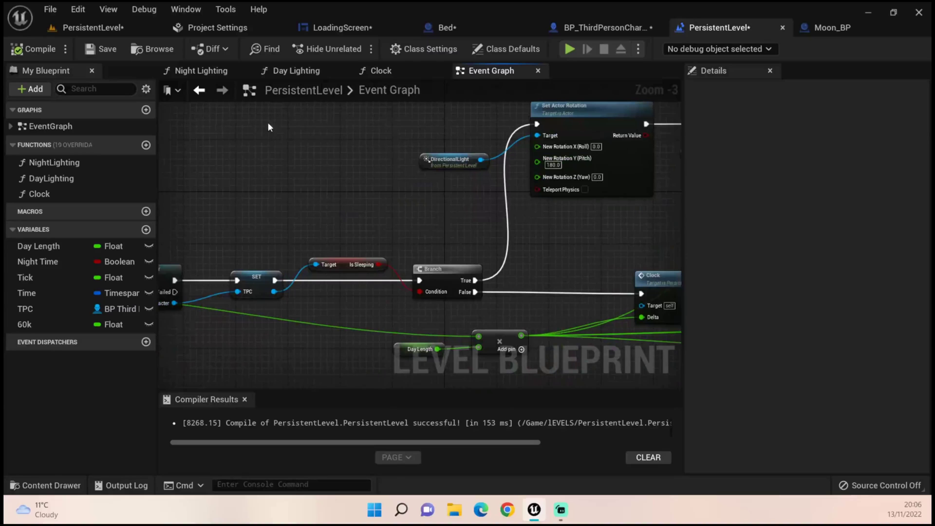
right_drag(267, 126, 249, 270)
scroll(275, 280, down, 3)
right_drag(333, 237, 434, 152)
scroll(358, 209, up, 3)
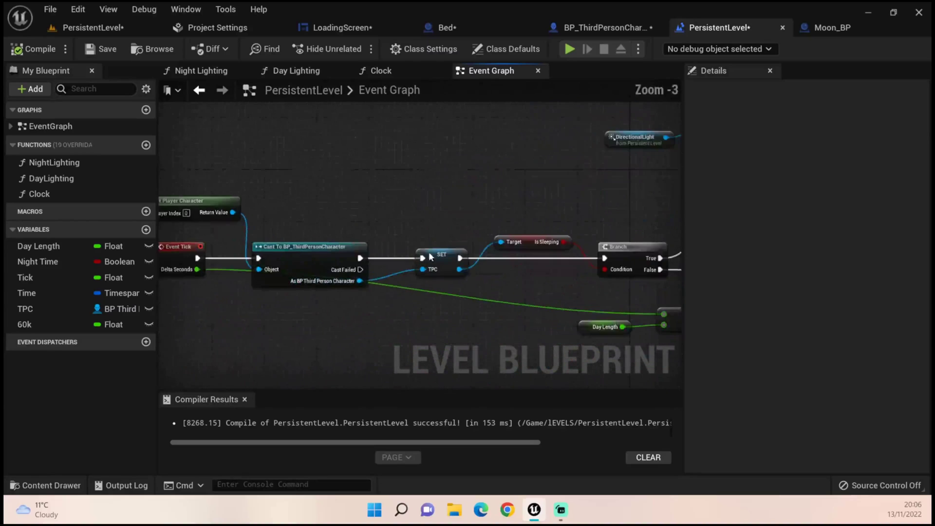
mouse_move(428, 252)
right_down()
mouse_move(579, 195)
mouse_move(328, 180)
right_up()
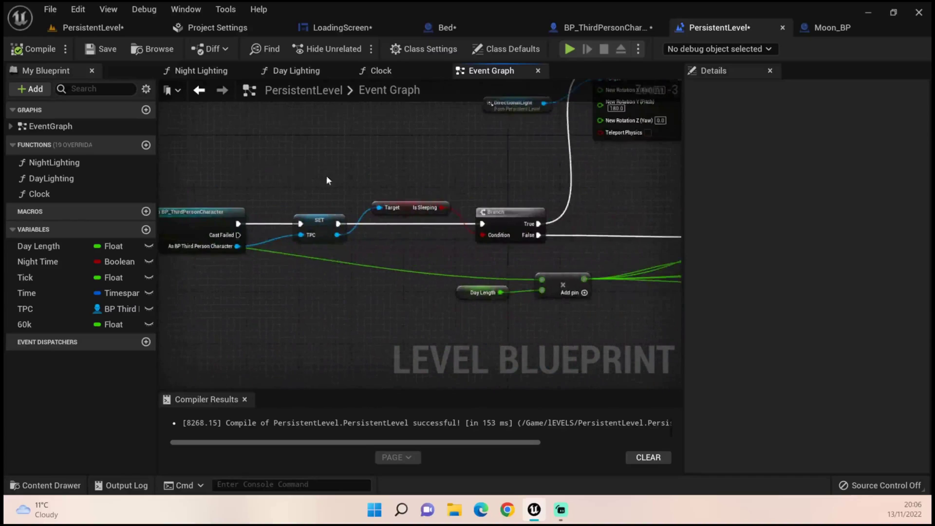
Locate the Day Lighting nodes and nudge the Day Transition node slightly to the right.
right_drag(538, 176, 317, 196)
right_drag(678, 200, 474, 247)
mouse_move(668, 227)
right_down()
mouse_move(462, 235)
mouse_move(355, 280)
right_up()
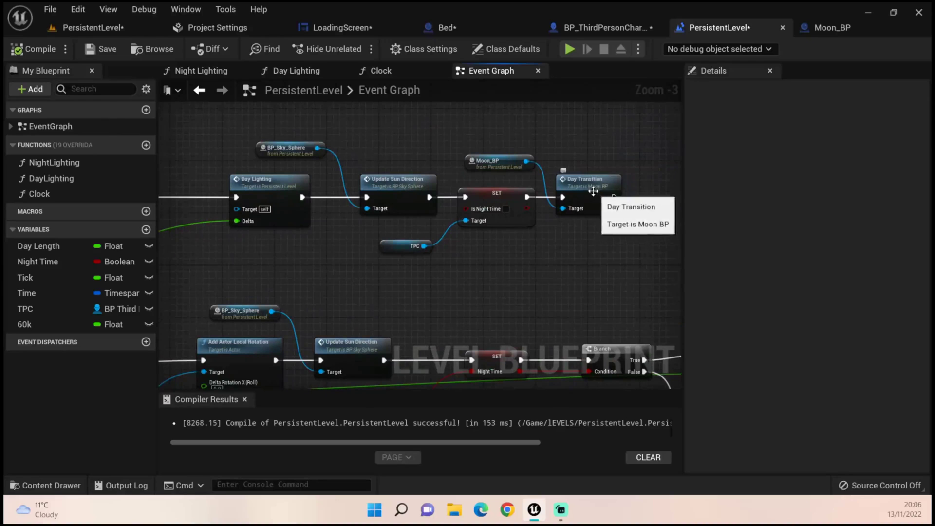
drag(593, 188, 605, 186)
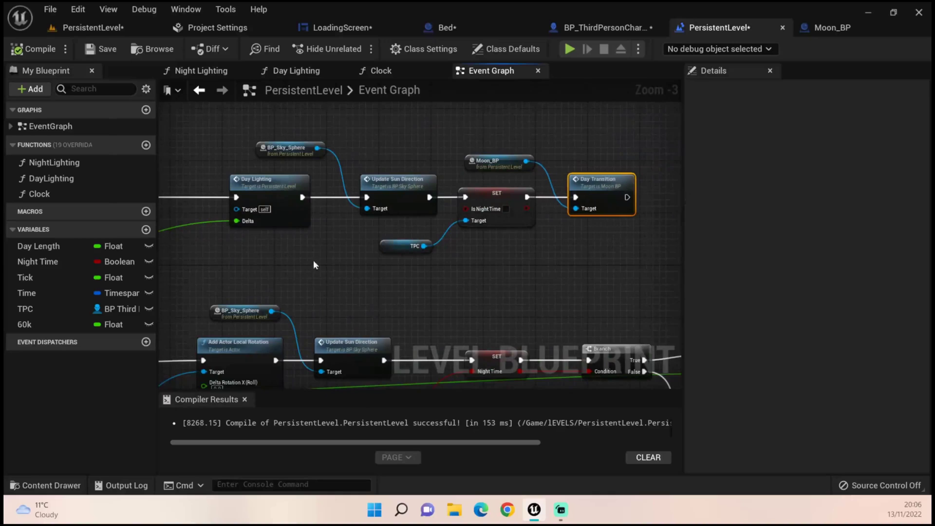
right_drag(314, 262, 366, 249)
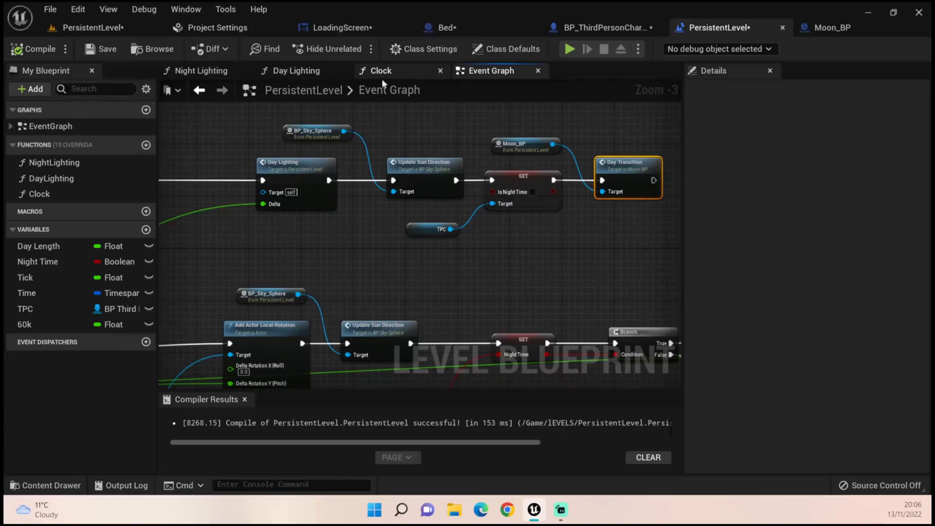
Inspect the Bed blueprint's E key, SET and Branch widget nodes, then return to the PersistentLevel viewport.
click(336, 32)
click(428, 25)
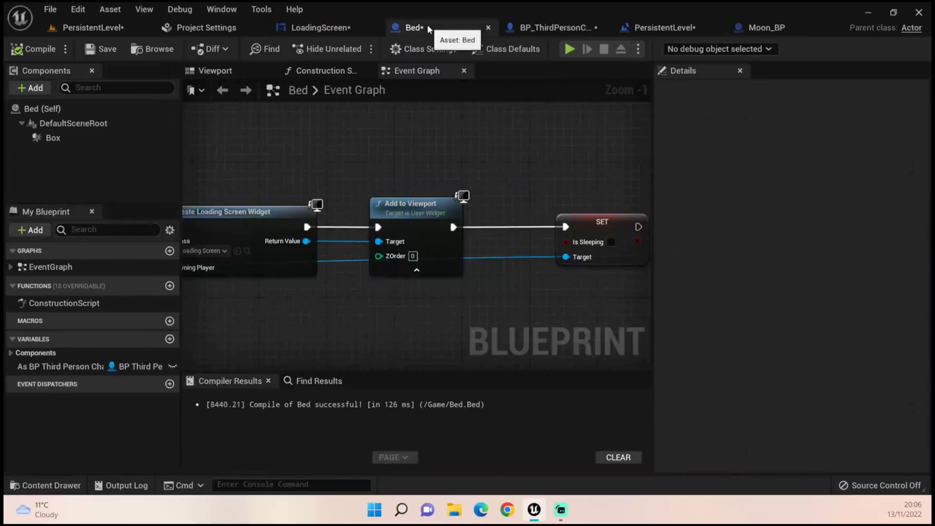
right_drag(371, 185, 364, 159)
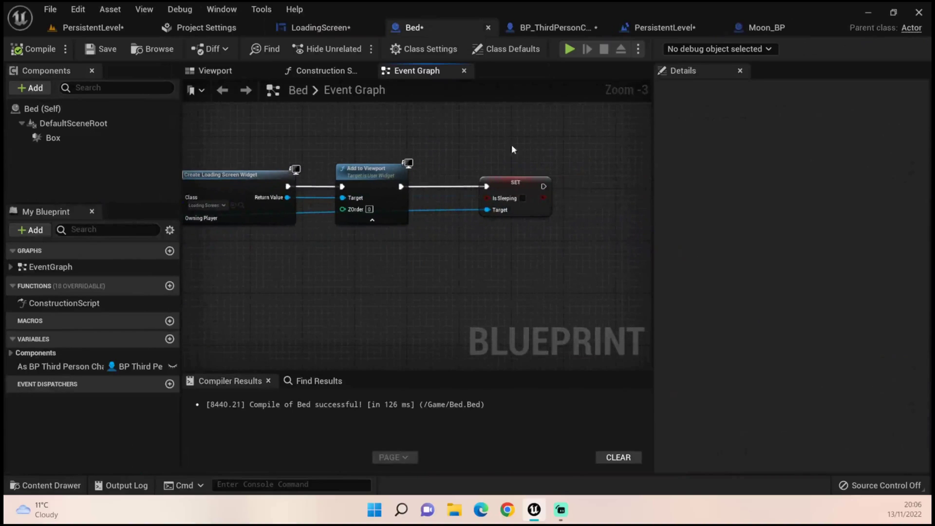
right_drag(321, 128, 662, 128)
right_drag(410, 219, 183, 186)
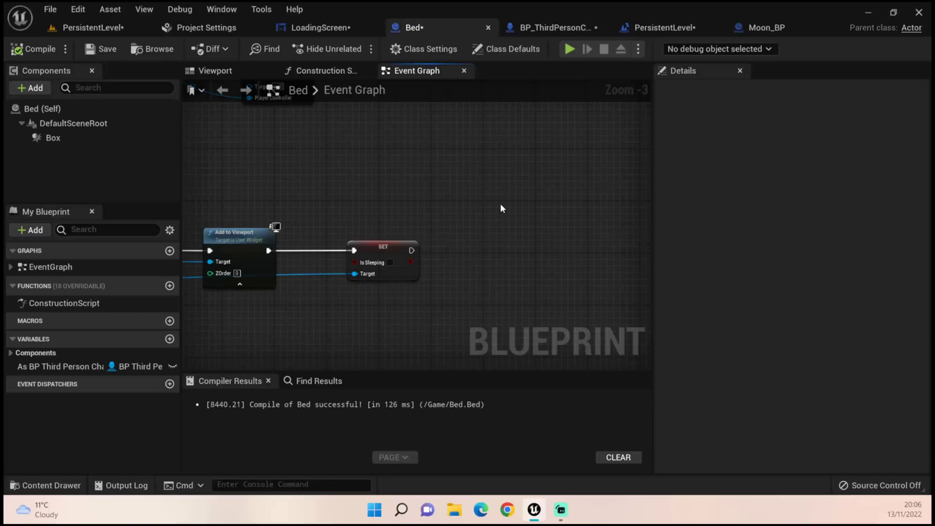
right_drag(407, 215, 585, 179)
scroll(507, 173, down, 2)
right_drag(394, 172, 441, 183)
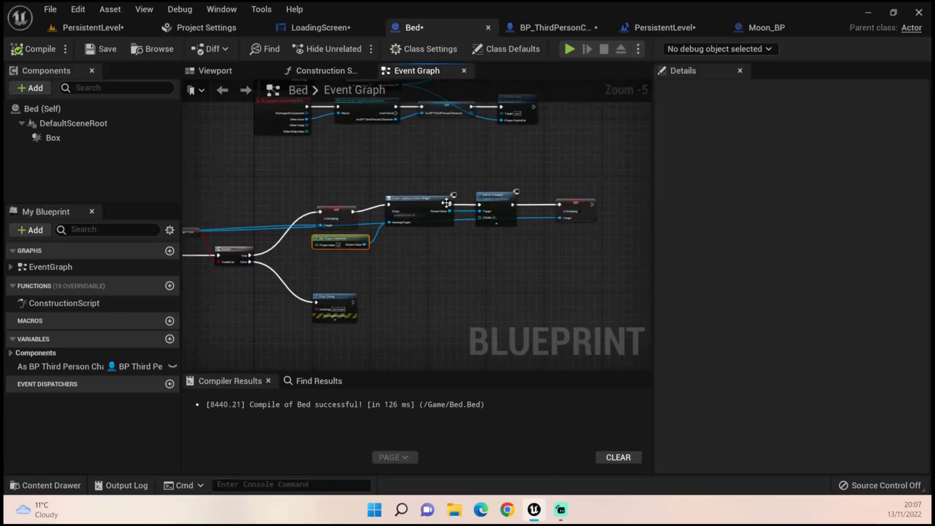
click(93, 27)
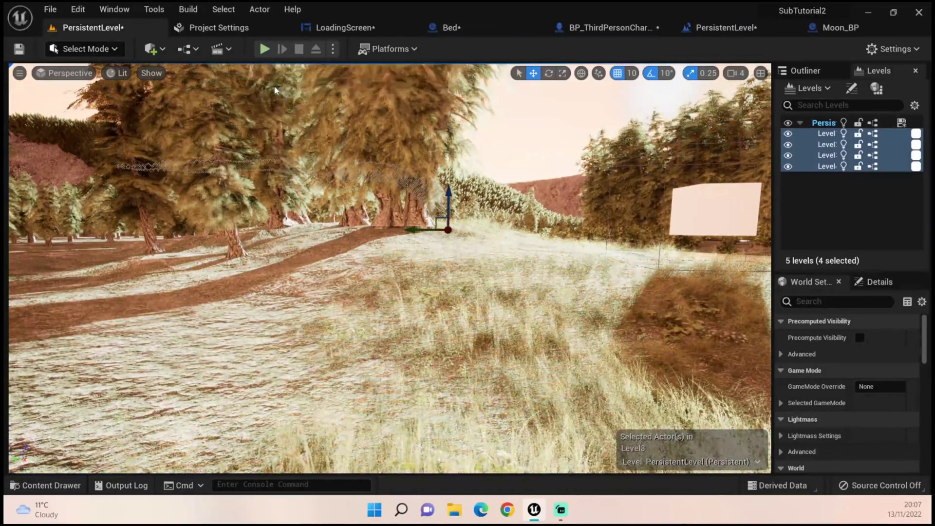
key(alt+p)
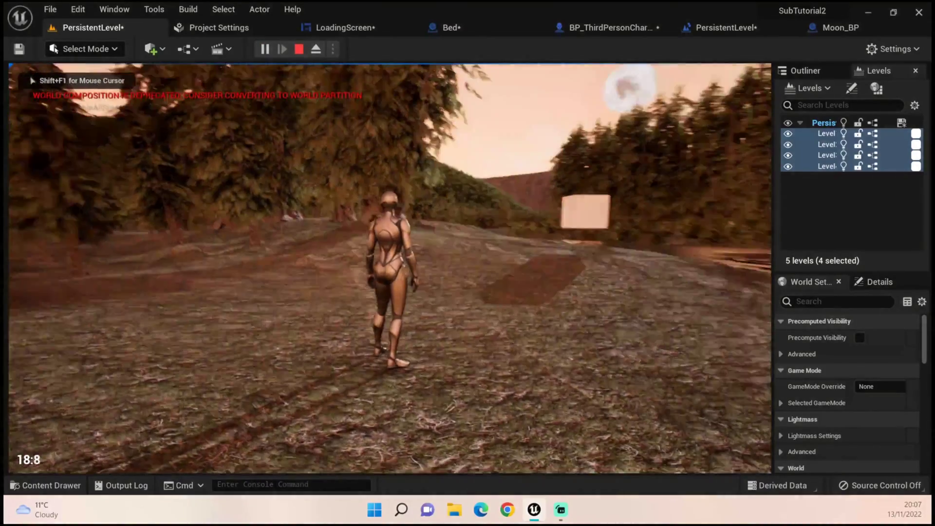
key(e)
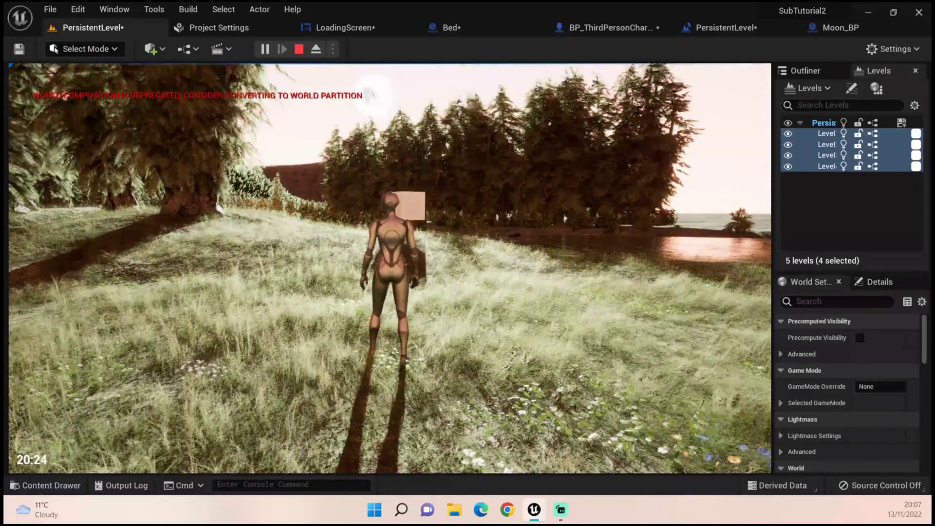
key(Escape)
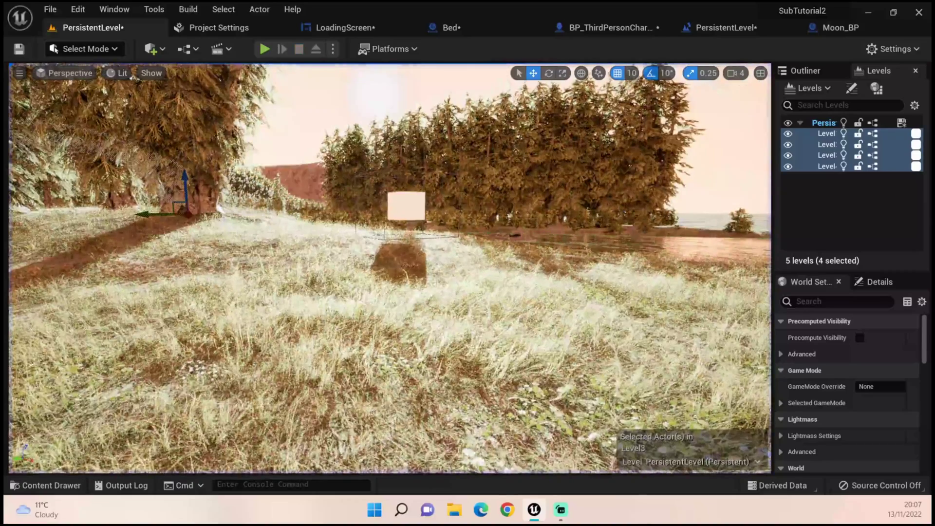